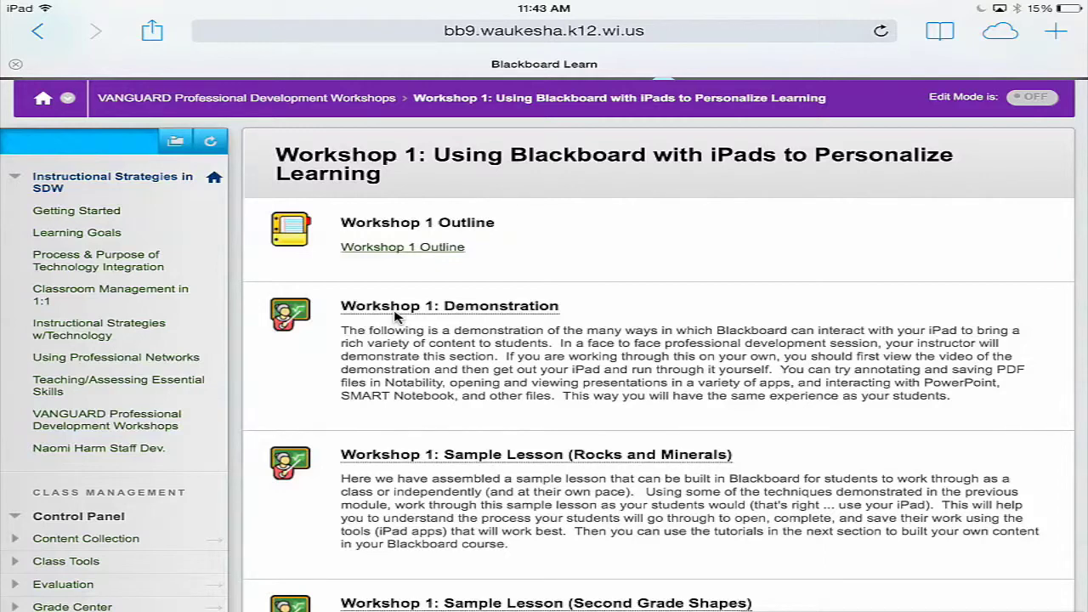
- Open the Rock and Mineral Scavenger Hunt PDF from the Workshop 1: Demonstration module
{"action": "left_click", "coordinate": [395, 314]}
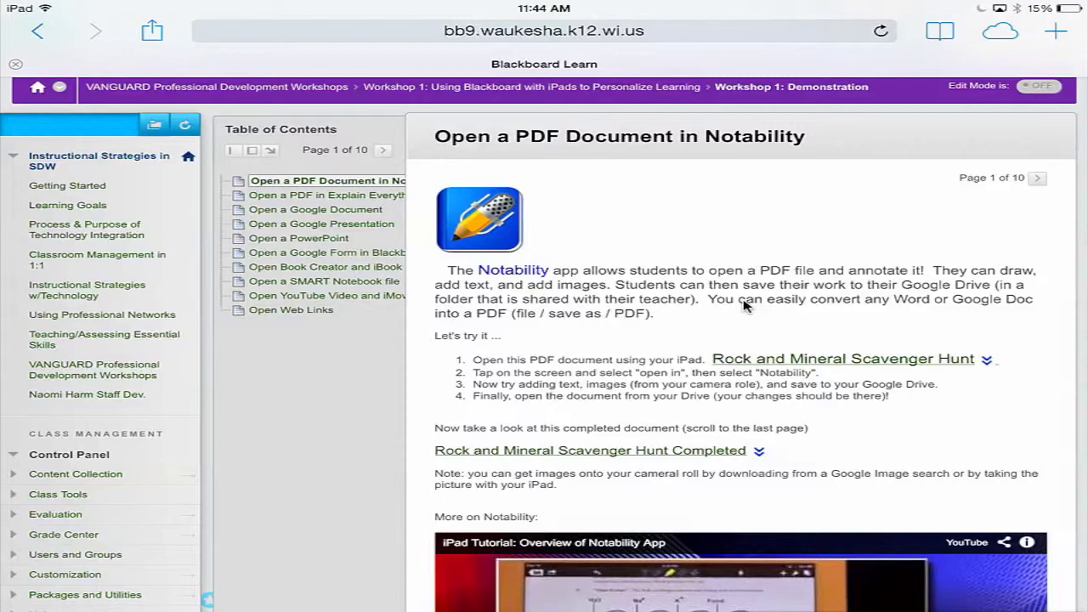
{"action": "left_click", "coordinate": [760, 361]}
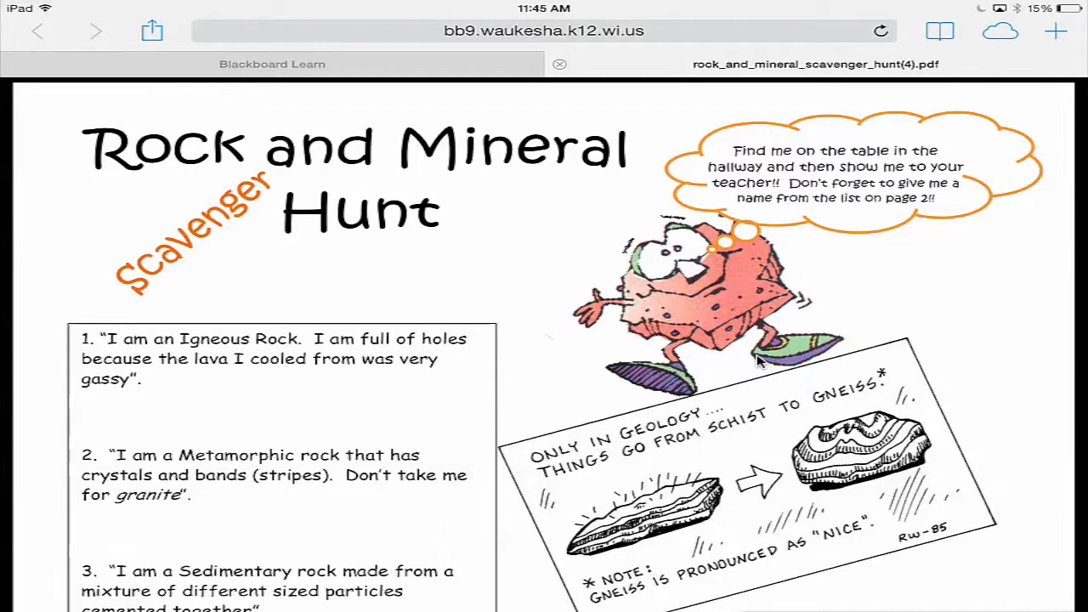
- Import the scavenger hunt PDF into Notability as a new note containing pages 1 to 2
{"action": "left_click", "coordinate": [497, 235]}
{"action": "left_click", "coordinate": [495, 228]}
{"action": "left_click", "coordinate": [1029, 95]}
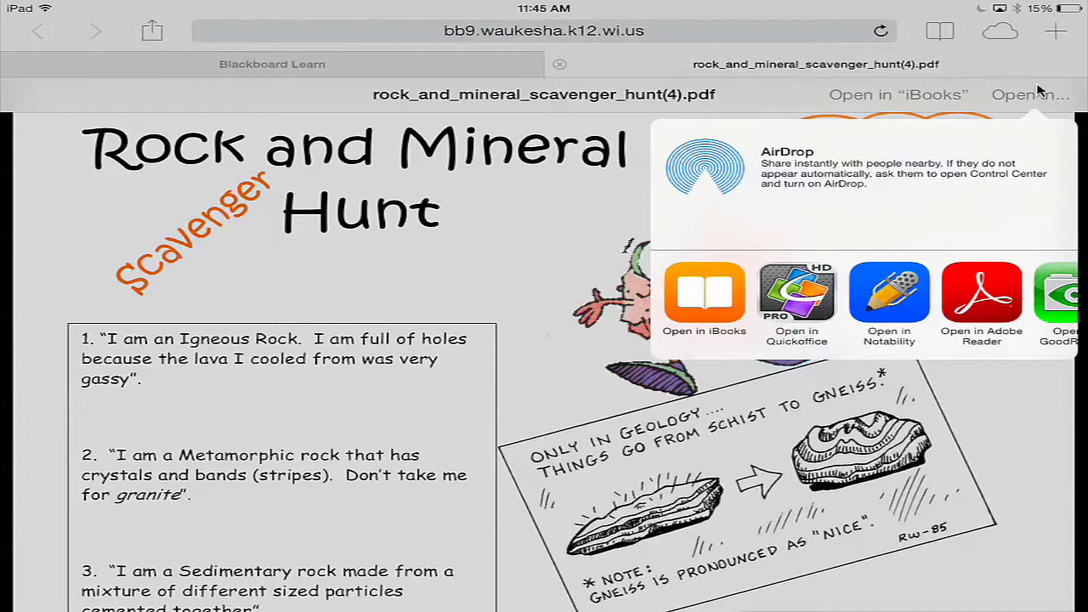
{"action": "left_click", "coordinate": [888, 294]}
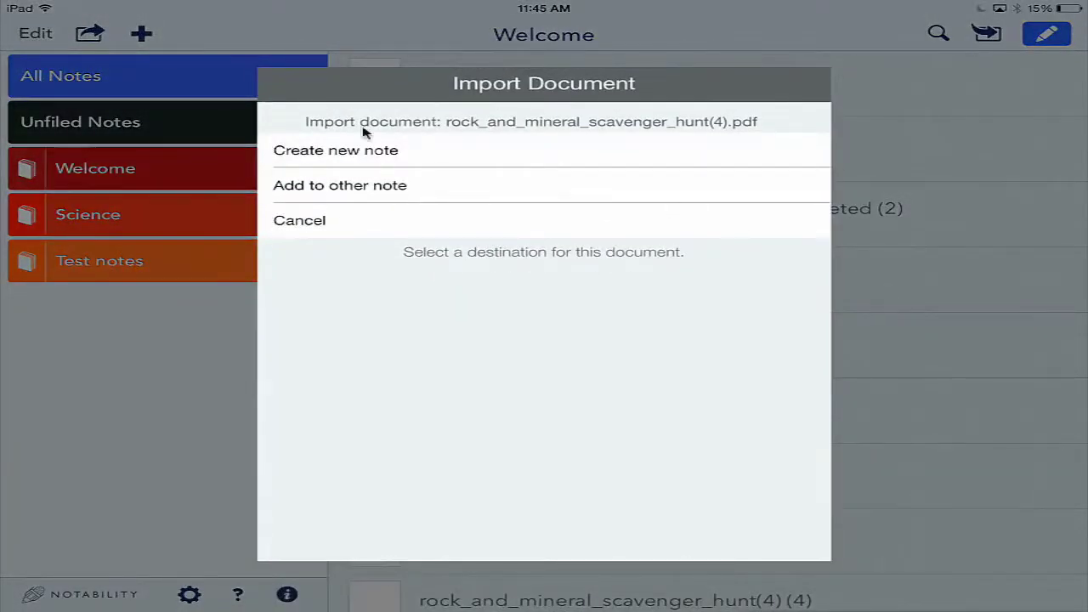
{"action": "left_click", "coordinate": [336, 149]}
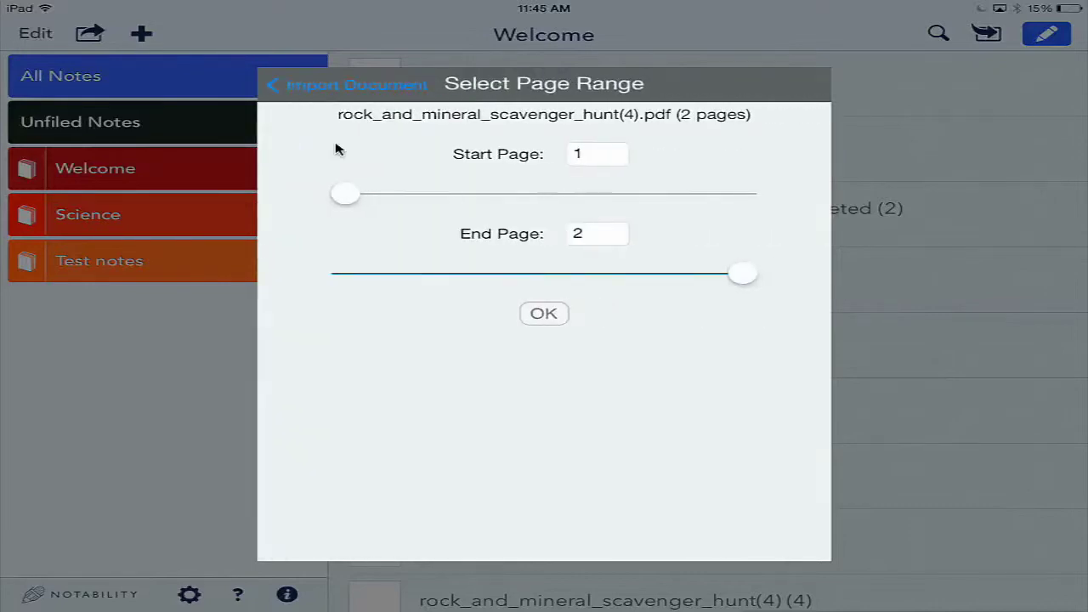
{"action": "left_click", "coordinate": [543, 313]}
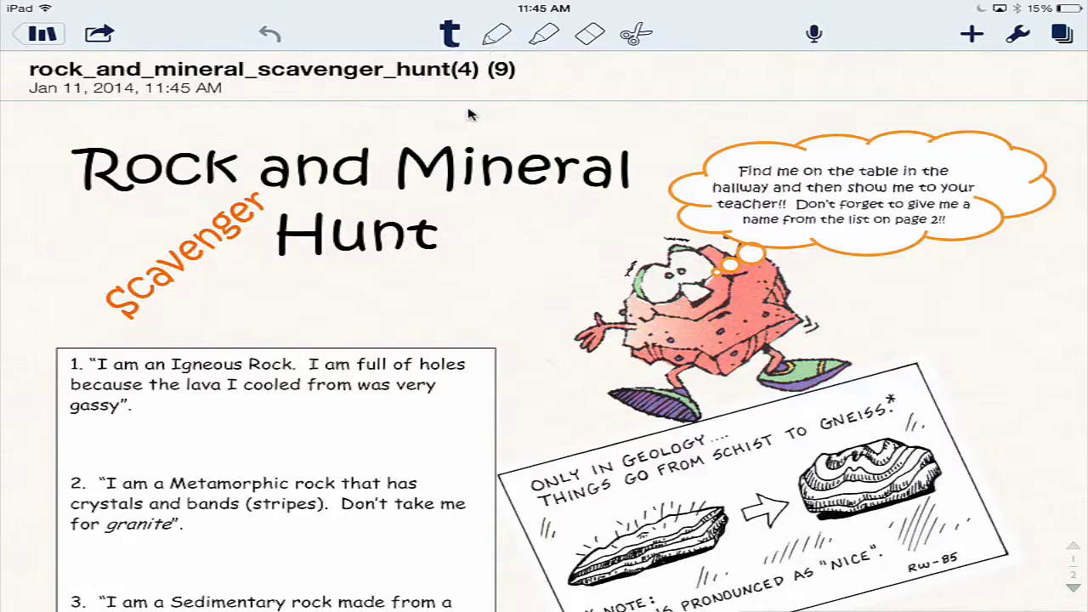
- Draw a black freehand pen scribble beside the word "Hunt" in the worksheet title and erase it
{"action": "left_click", "coordinate": [500, 36]}
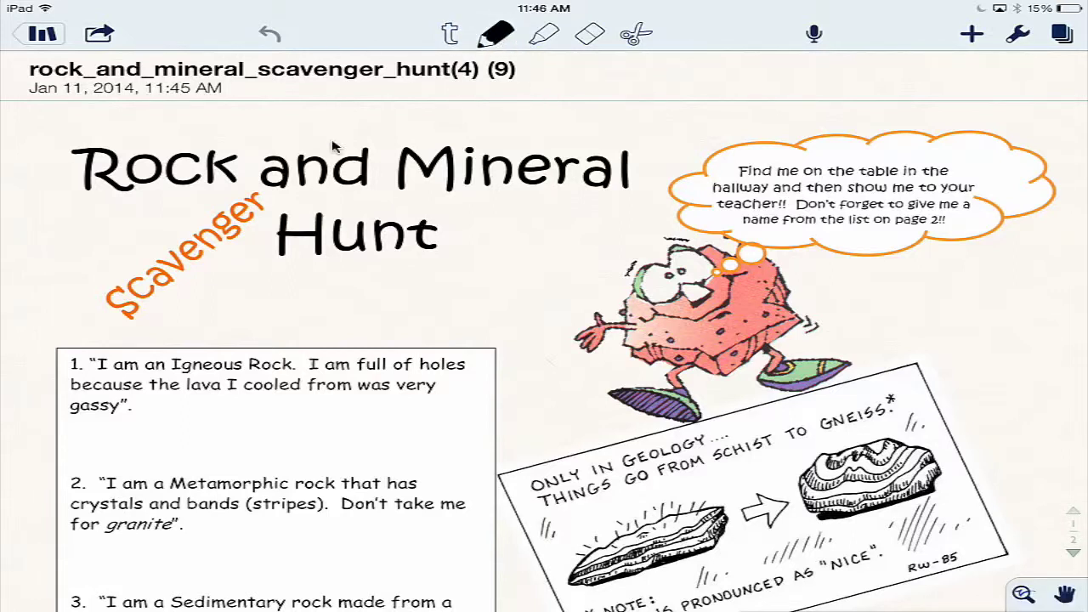
{"action": "mouse_move", "coordinate": [520, 219]}
{"action": "left_mouse_down"}
{"action": "mouse_move", "coordinate": [520, 255]}
{"action": "mouse_move", "coordinate": [655, 228]}
{"action": "left_mouse_up"}
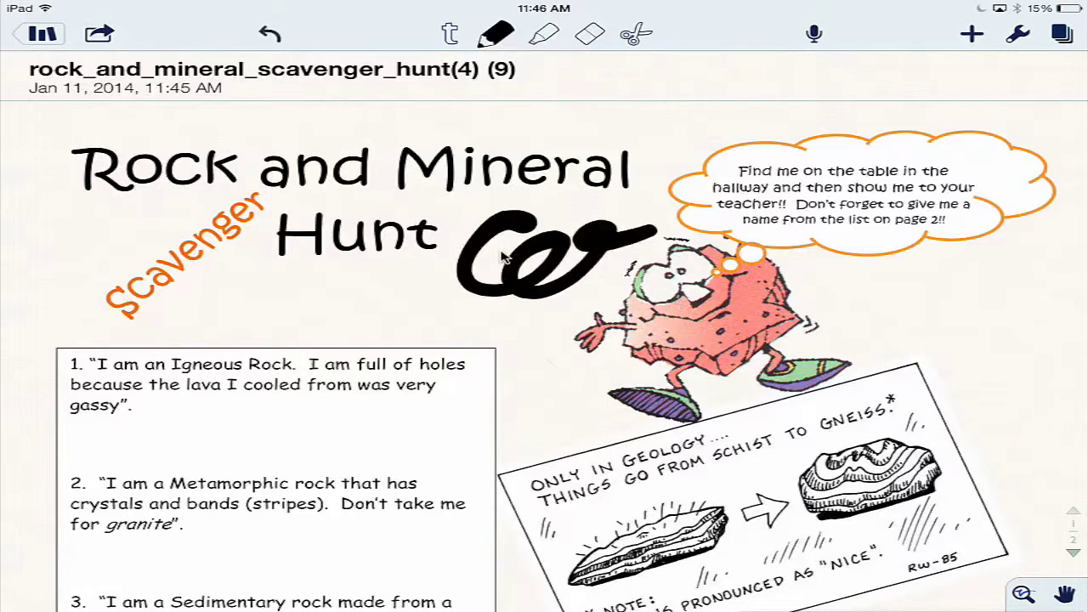
{"action": "left_click", "coordinate": [589, 36]}
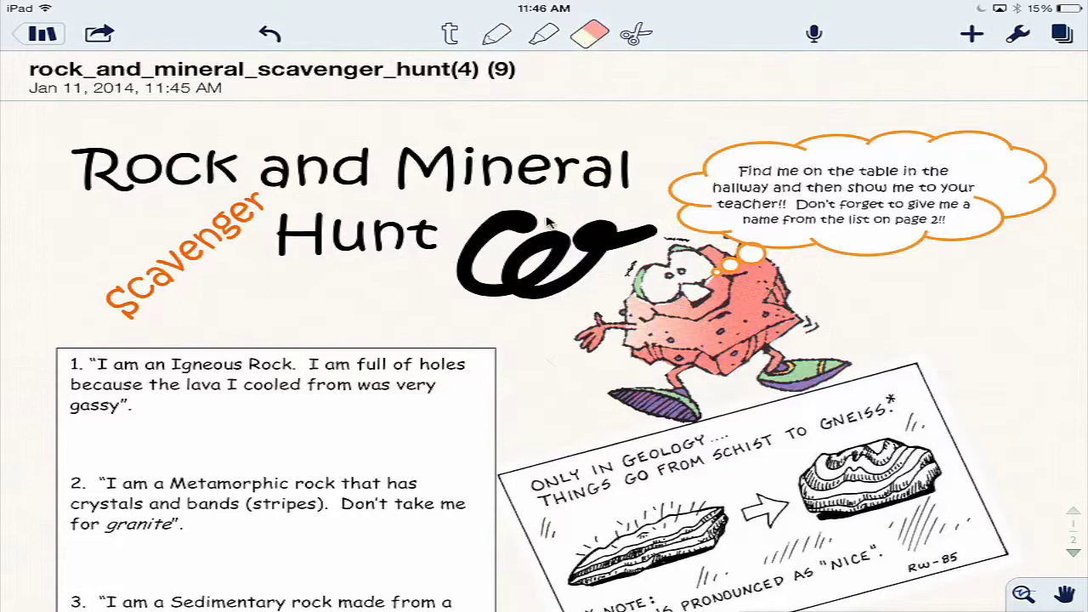
{"action": "left_click", "coordinate": [466, 276]}
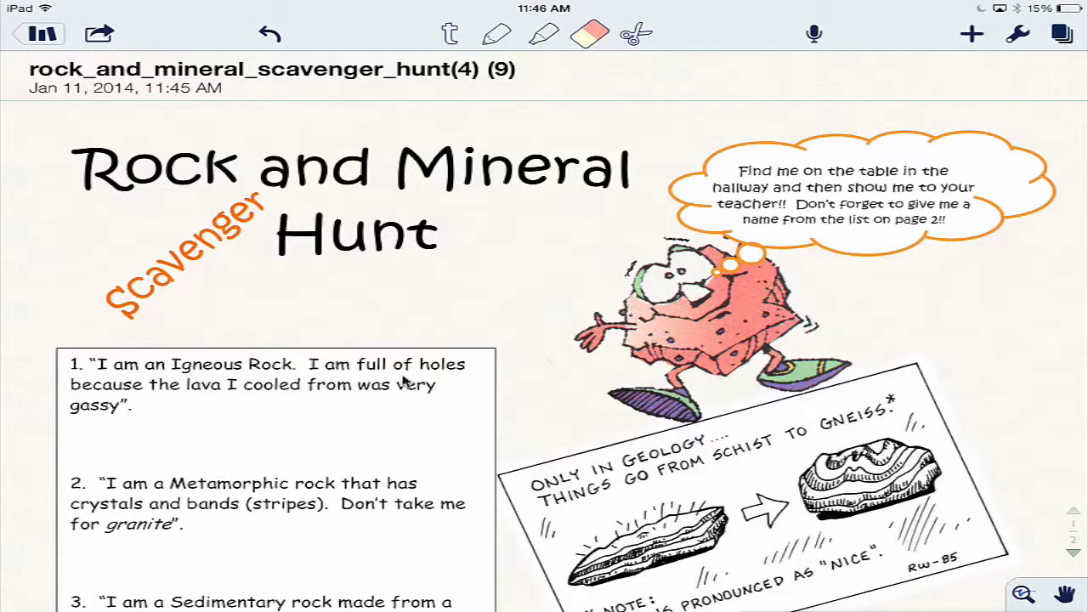
- Add a text box reading "Pumice" and place it in the blank space below question 1
{"action": "left_click", "coordinate": [448, 35]}
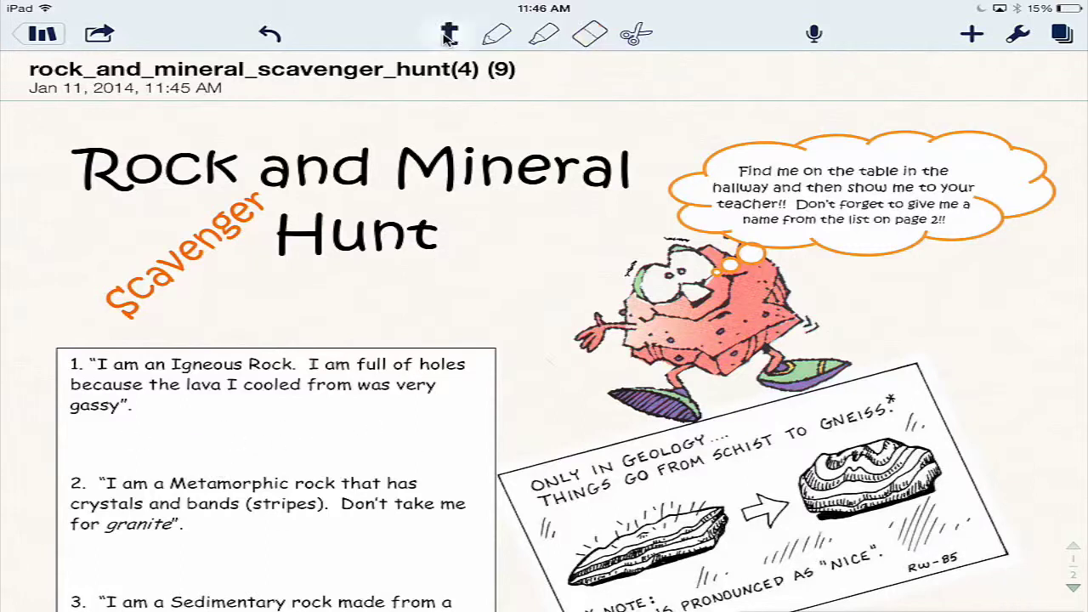
{"action": "left_click", "coordinate": [505, 269]}
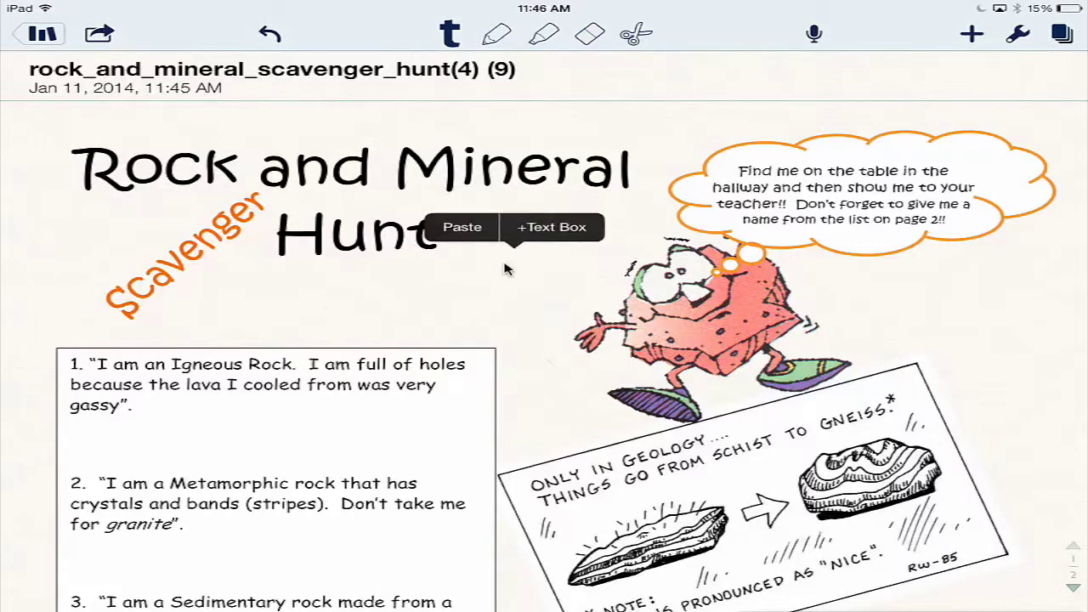
{"action": "left_click", "coordinate": [581, 234]}
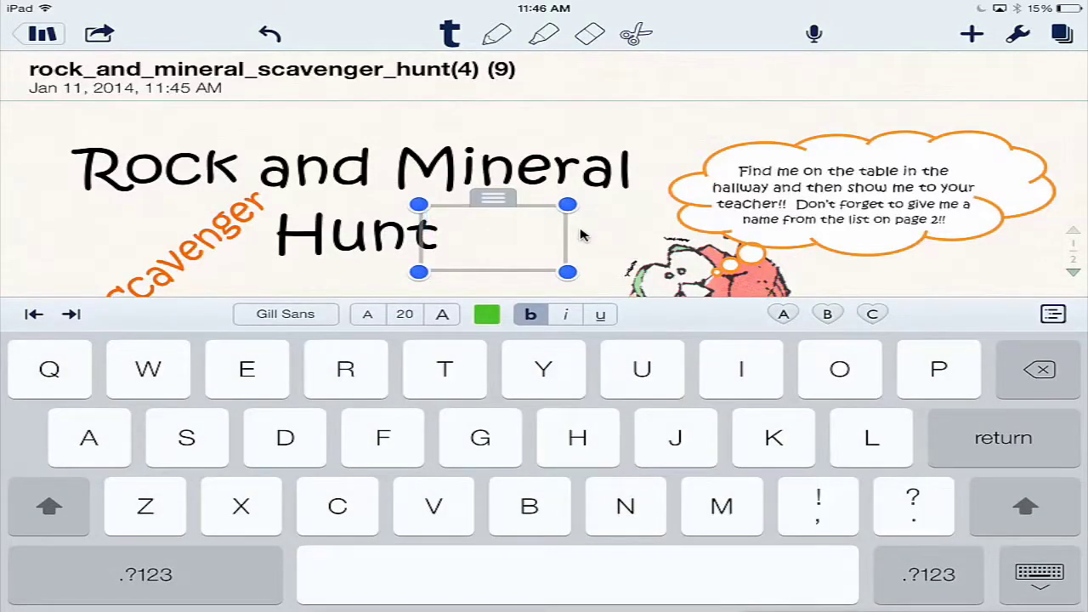
{"action": "type", "text": "Pumice"}
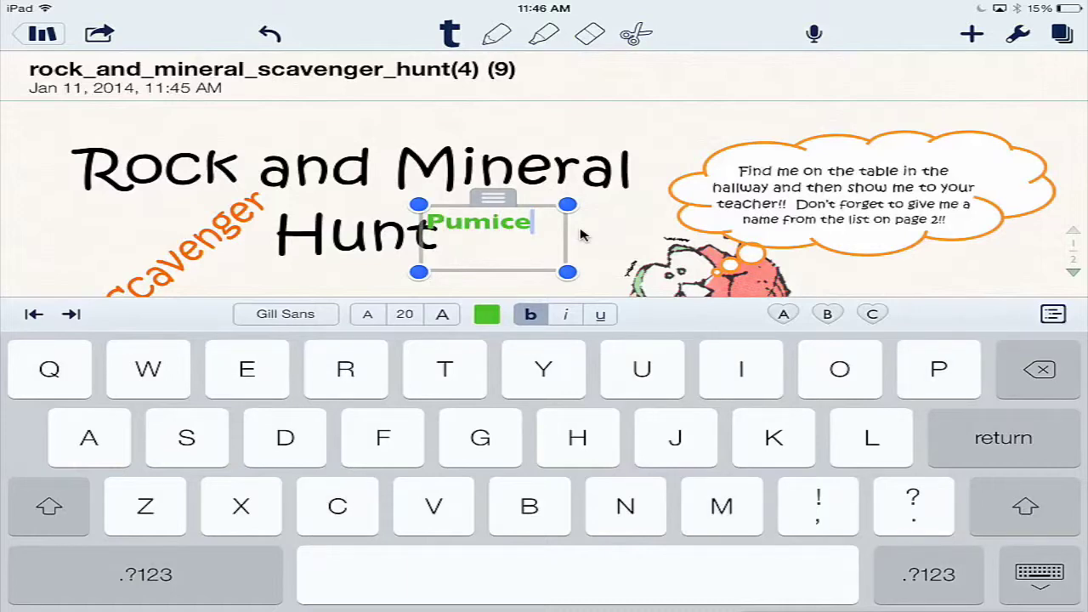
{"action": "left_click", "coordinate": [583, 236]}
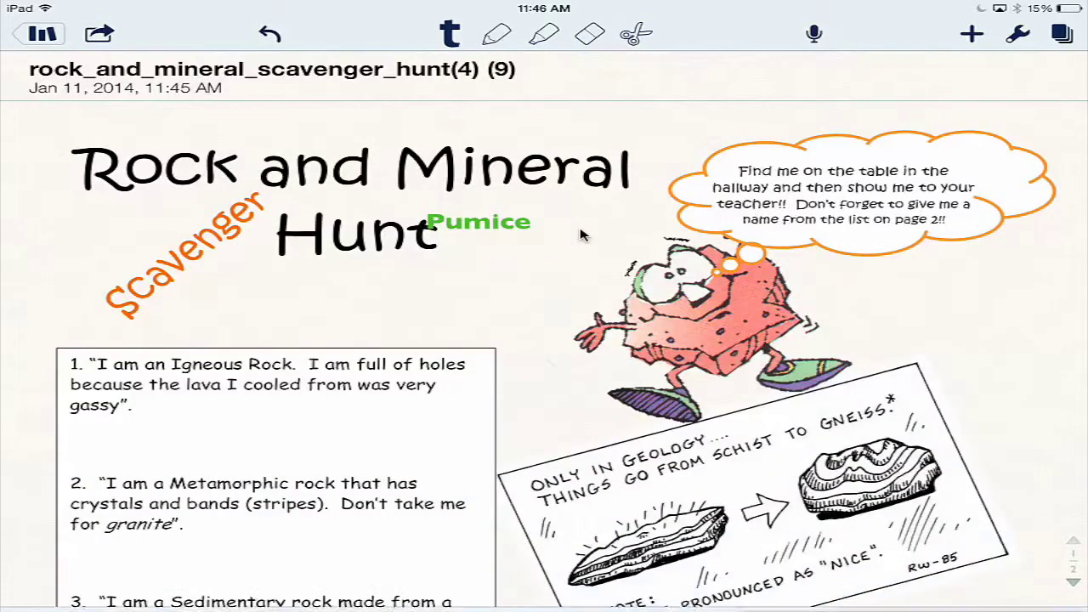
{"action": "left_click", "coordinate": [489, 226]}
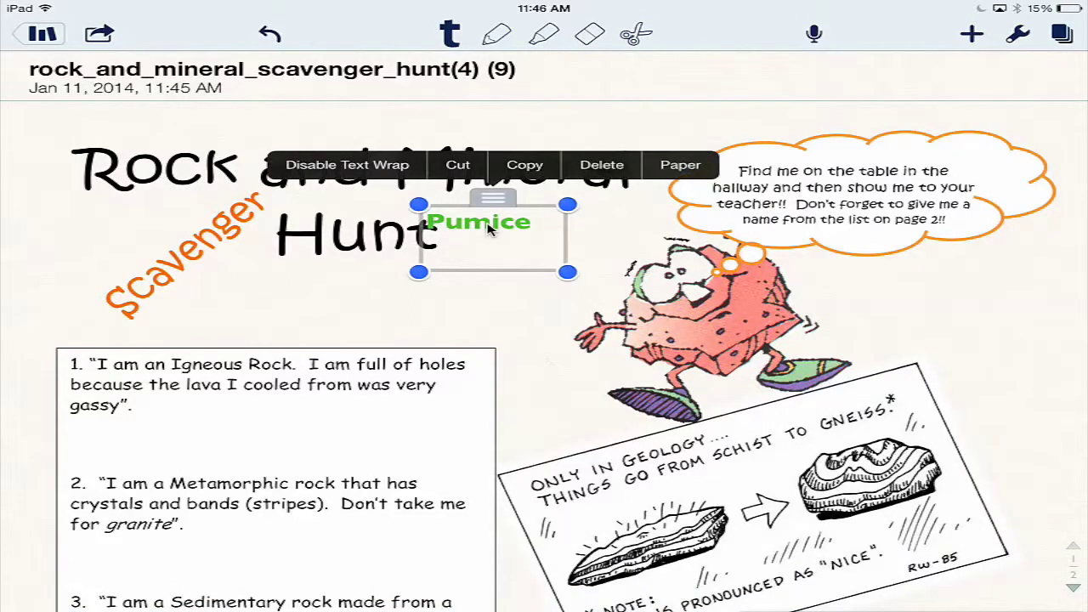
{"action": "left_click_drag", "start_coordinate": [489, 226], "coordinate": [238, 430]}
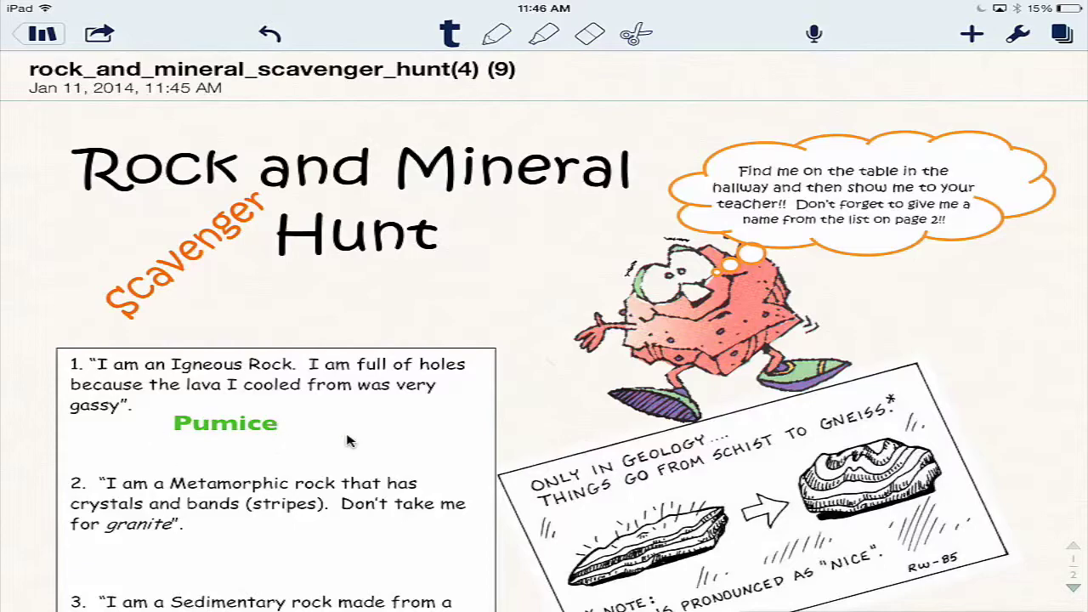
- Insert the single tan rock photo from the Camera Roll beside the list of rock and mineral names on page 2
{"action": "scroll", "coordinate": [347, 441], "scroll_direction": "down", "scroll_amount": 10}
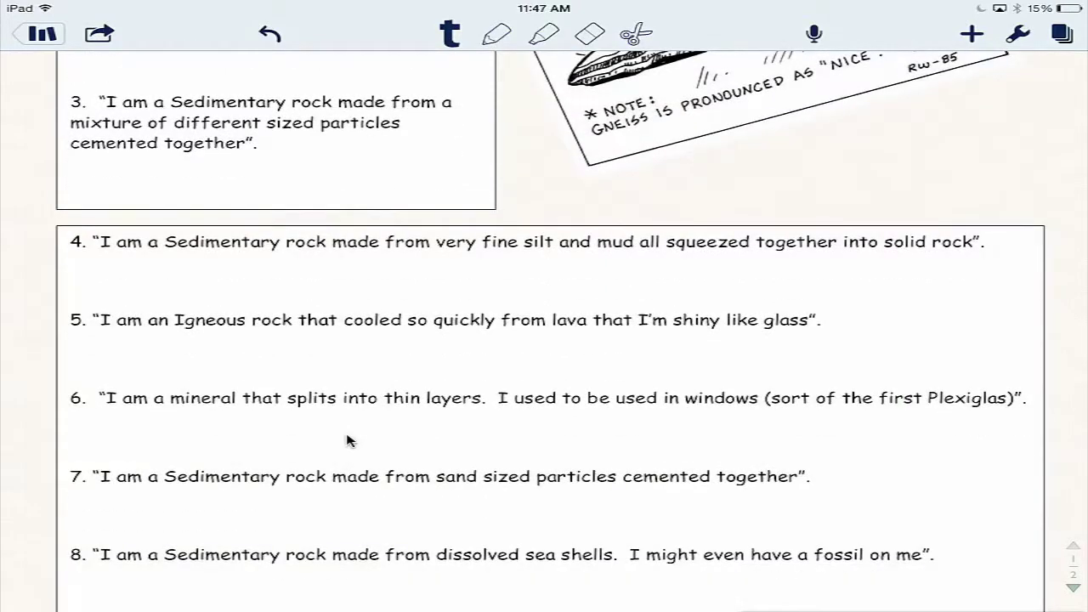
{"action": "scroll", "coordinate": [347, 440], "scroll_direction": "down", "scroll_amount": 10}
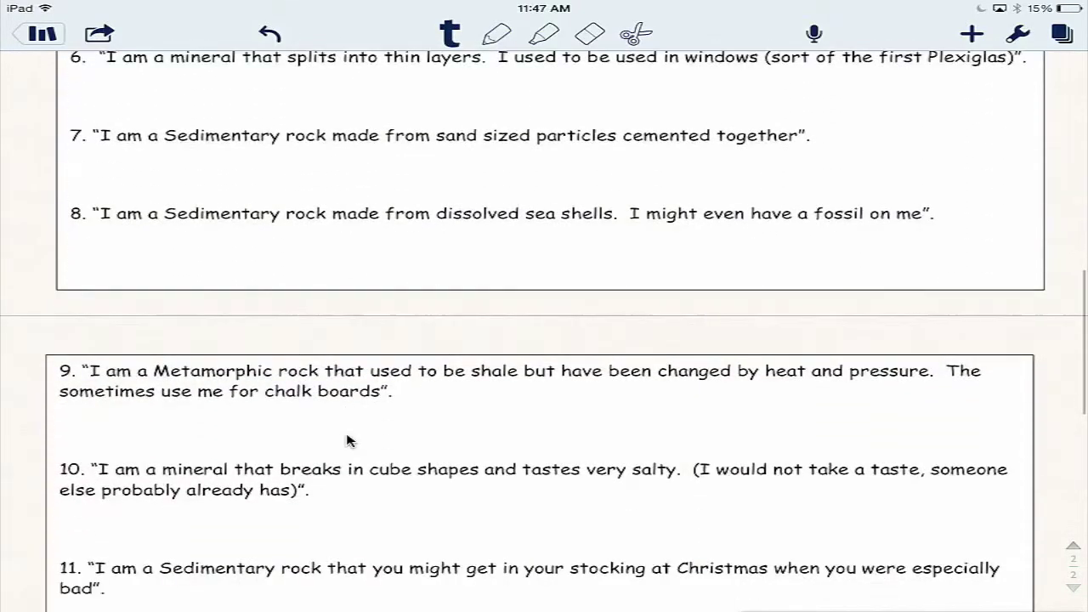
{"action": "scroll", "coordinate": [347, 440], "scroll_direction": "down", "scroll_amount": 10}
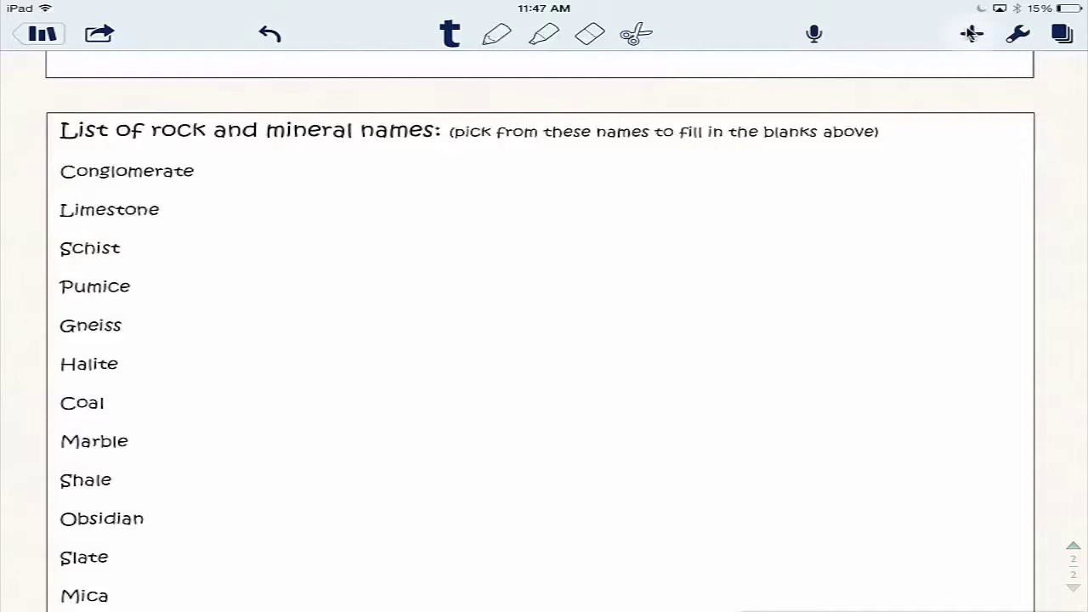
{"action": "left_click", "coordinate": [971, 34]}
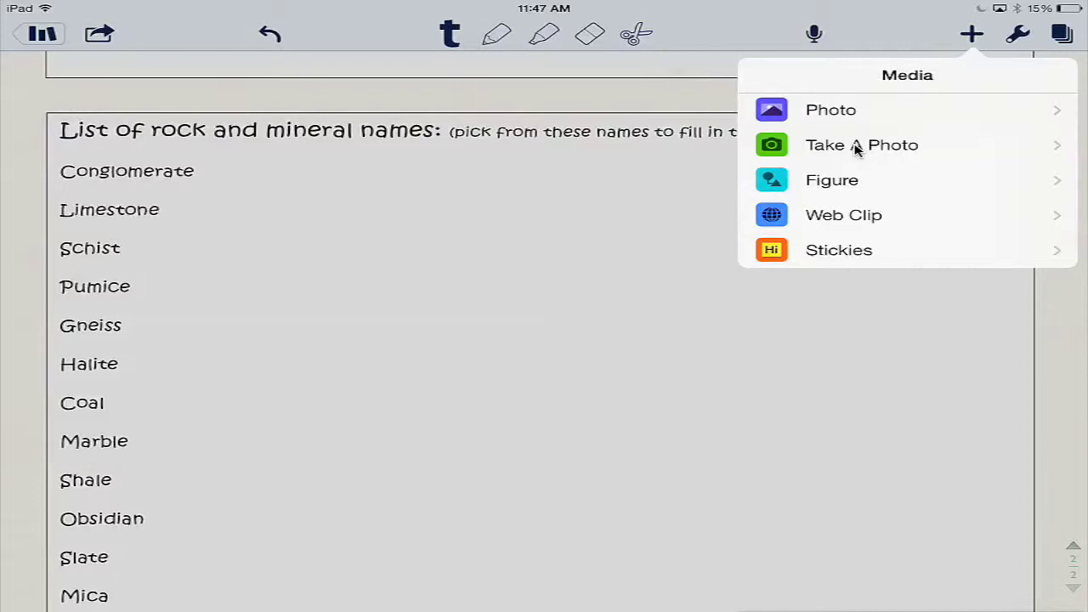
{"action": "left_click", "coordinate": [816, 111]}
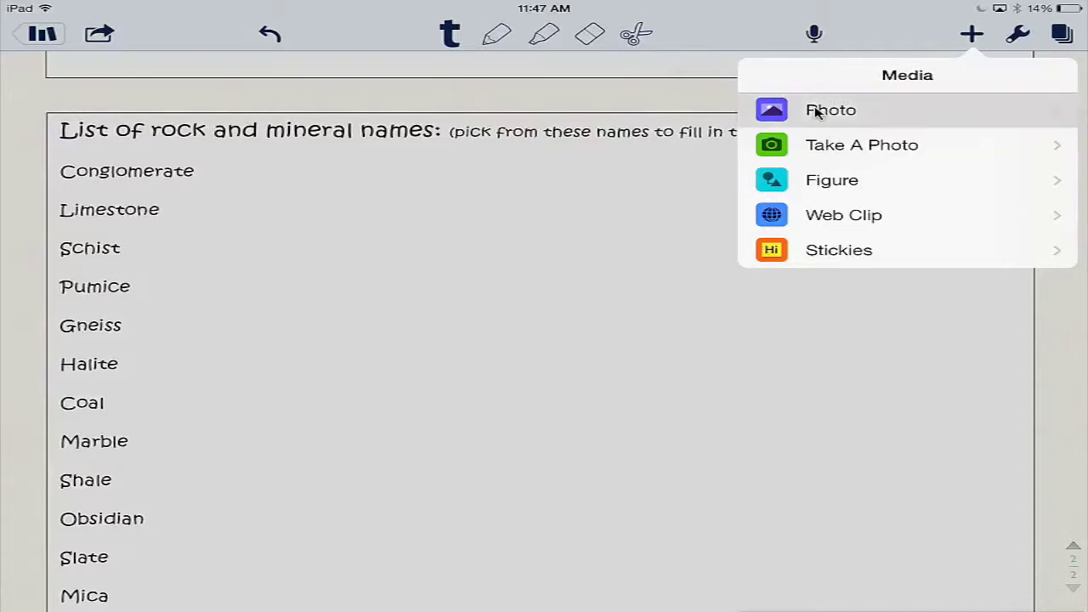
{"action": "left_click", "coordinate": [868, 145]}
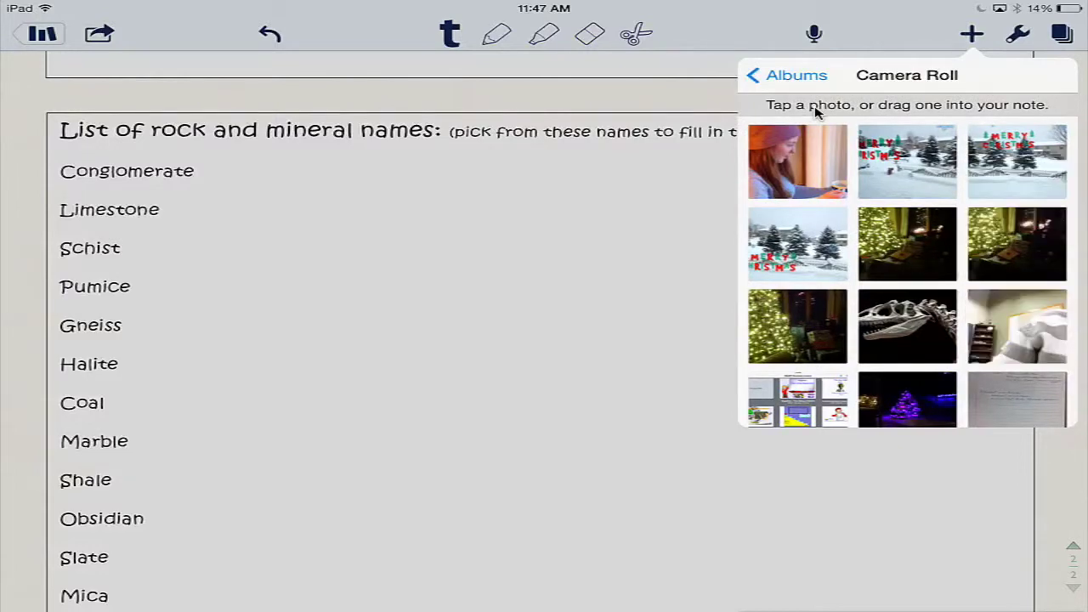
{"action": "scroll", "coordinate": [907, 272], "scroll_direction": "down", "scroll_amount": 3}
{"action": "scroll", "coordinate": [907, 272], "scroll_direction": "down", "scroll_amount": 5}
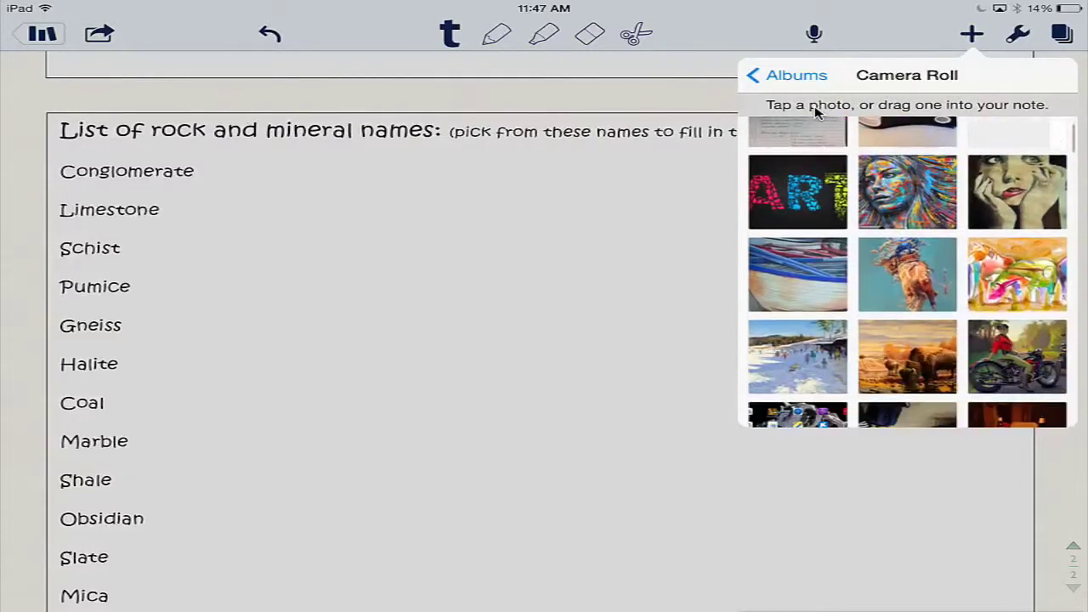
{"action": "scroll", "coordinate": [907, 272], "scroll_direction": "down", "scroll_amount": 5}
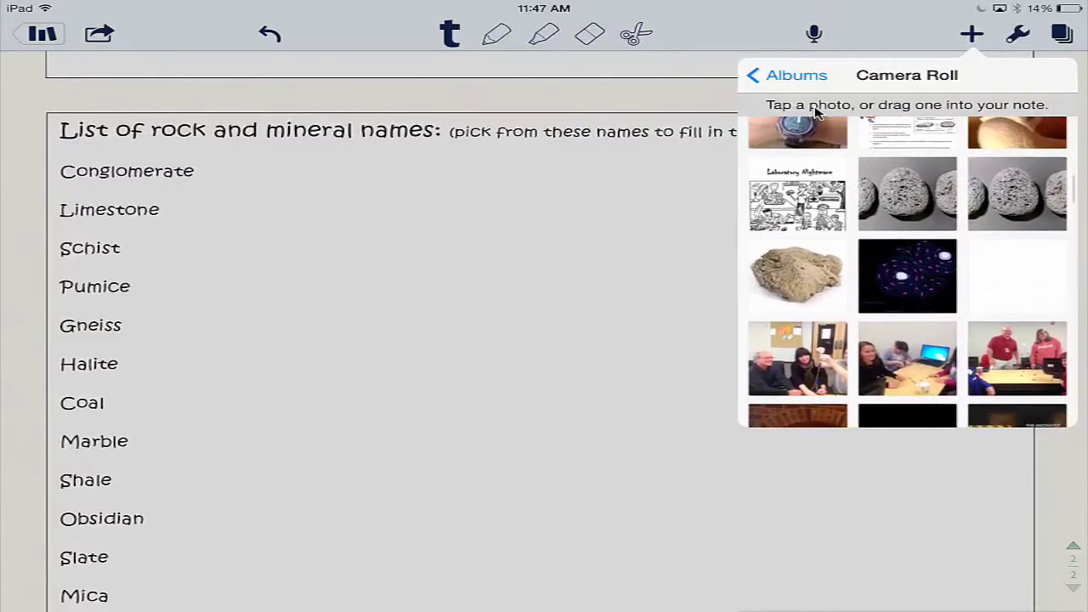
{"action": "left_click", "coordinate": [794, 278]}
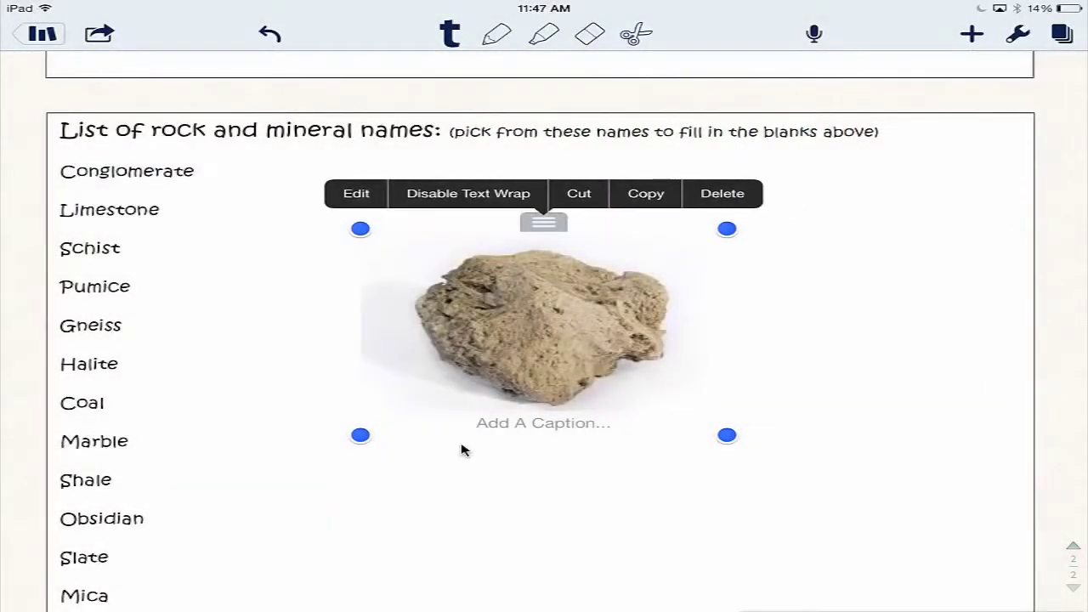
- Caption the inserted rock photo "Pumice"
{"action": "left_click", "coordinate": [538, 425]}
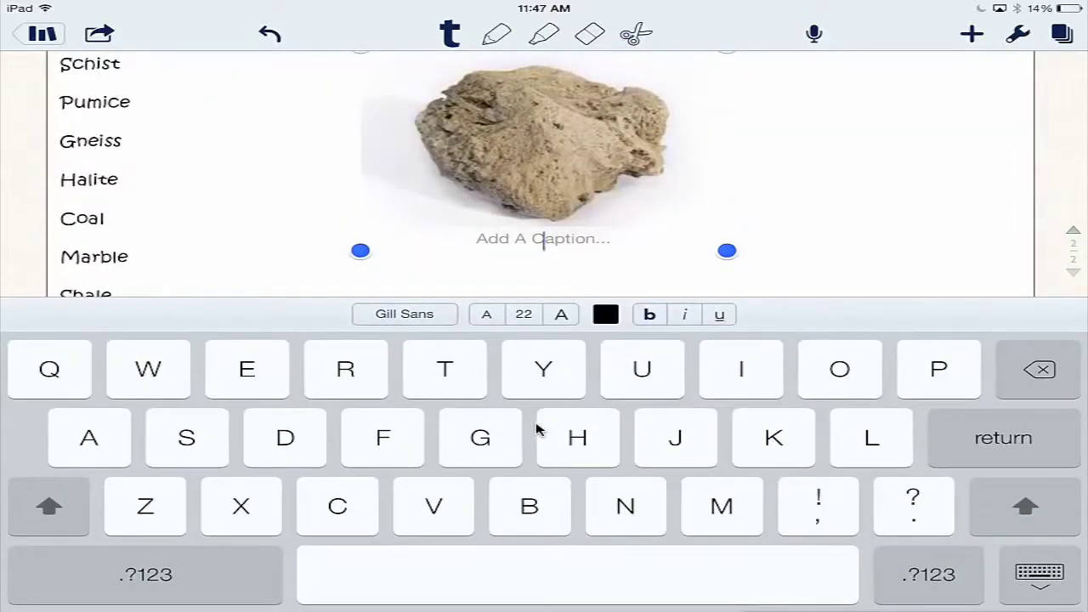
{"action": "type", "text": "Pumice"}
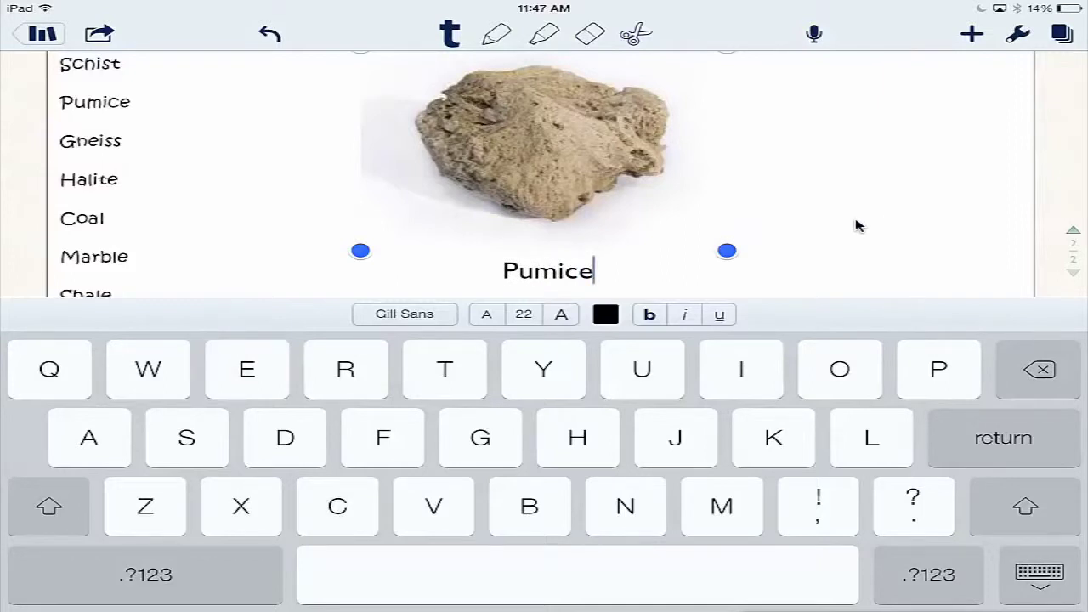
{"action": "left_click", "coordinate": [856, 225]}
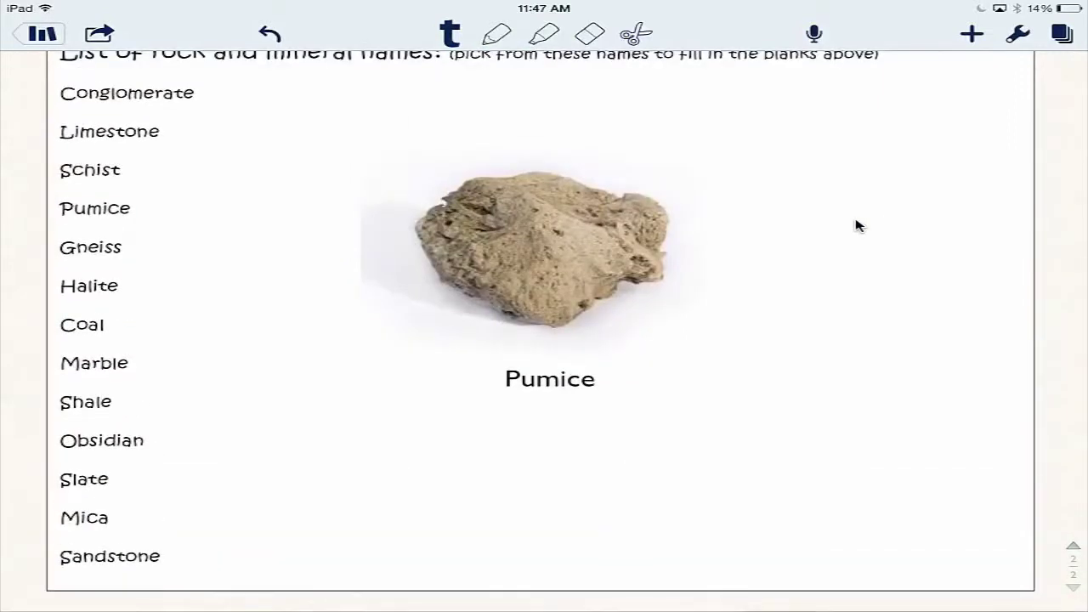
- Shrink the captioned rock photo to roughly a third of its width and move it beside "Pumice" in the names list
{"action": "left_click", "coordinate": [584, 276]}
{"action": "left_click", "coordinate": [727, 400]}
{"action": "left_click_drag", "start_coordinate": [727, 400], "coordinate": [492, 268]}
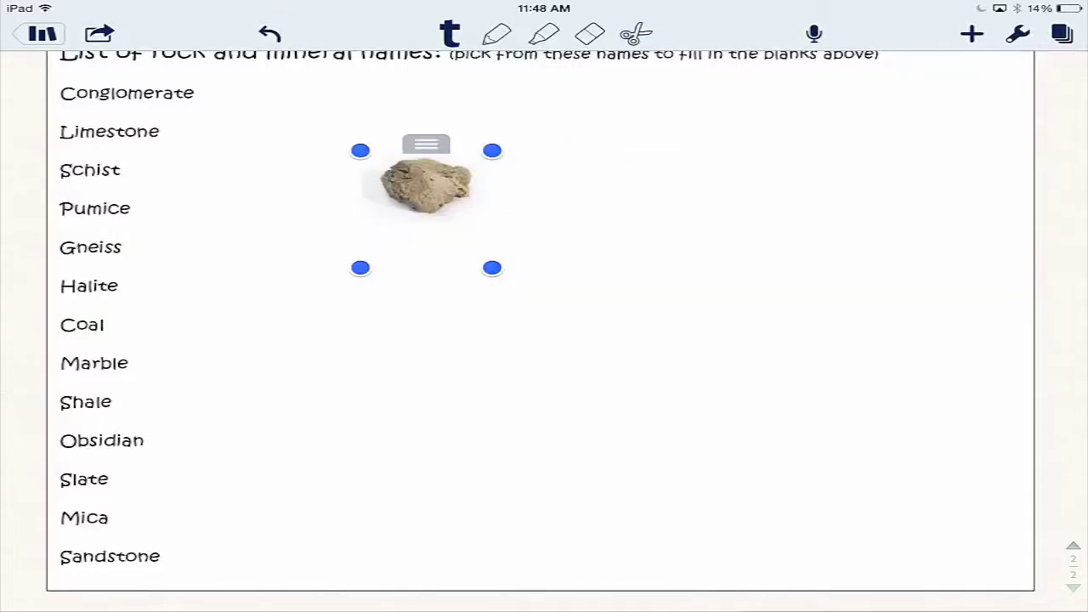
{"action": "mouse_move", "coordinate": [476, 230]}
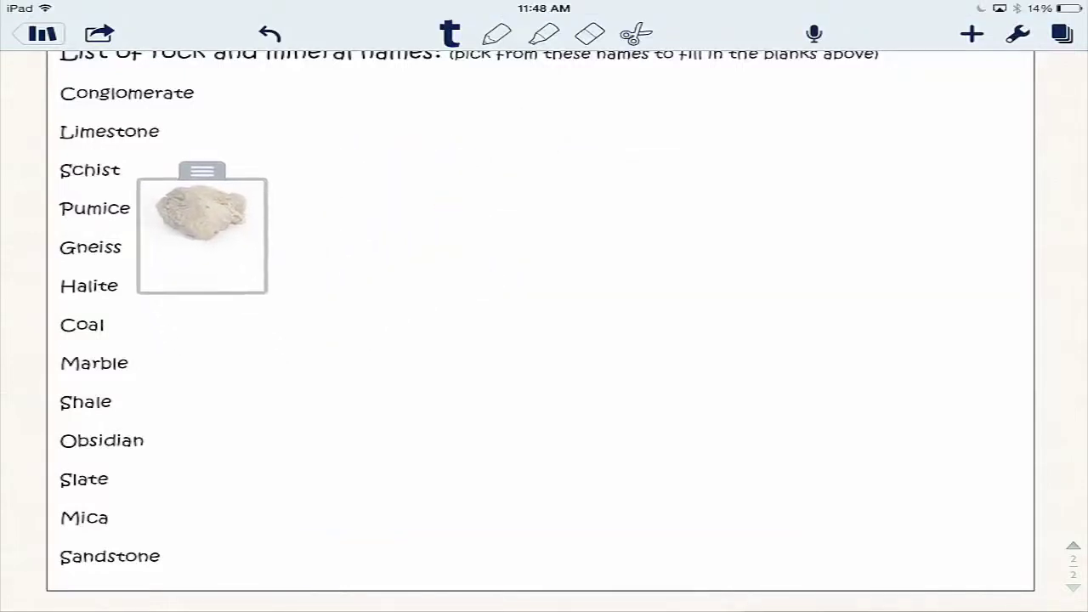
{"action": "mouse_move", "coordinate": [463, 190]}
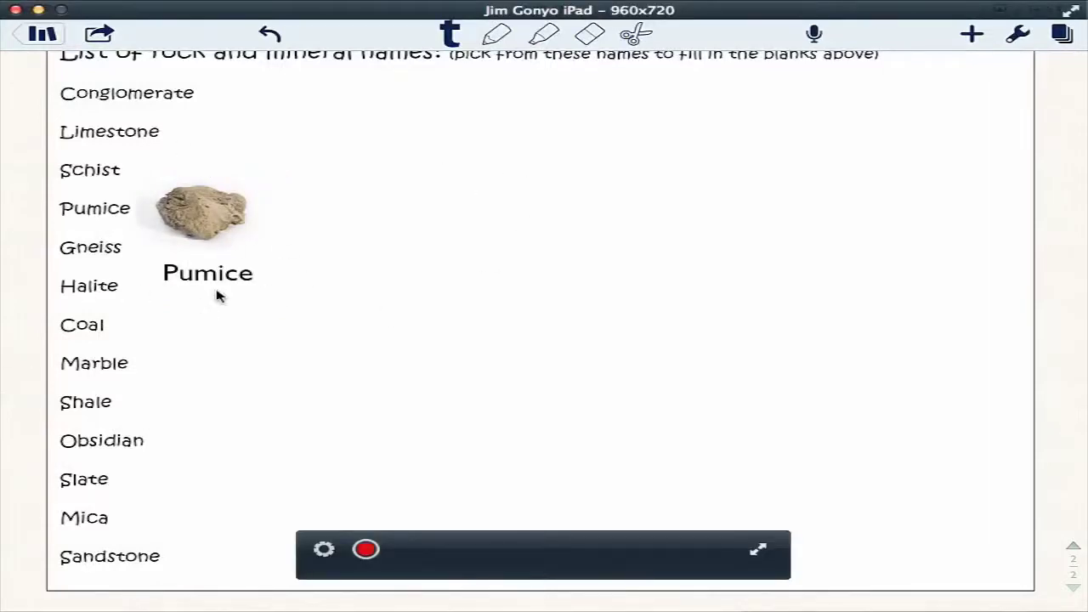
- Examine the pumice photo's editing view with its crop and drawing options and return to the note
{"action": "left_click", "coordinate": [208, 225]}
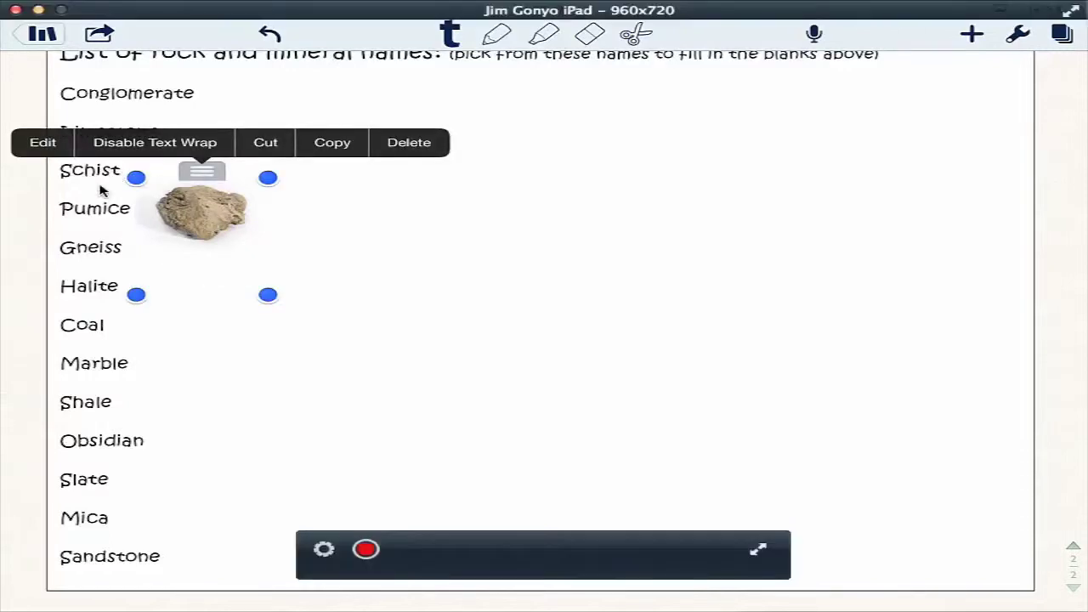
{"action": "left_click", "coordinate": [42, 143]}
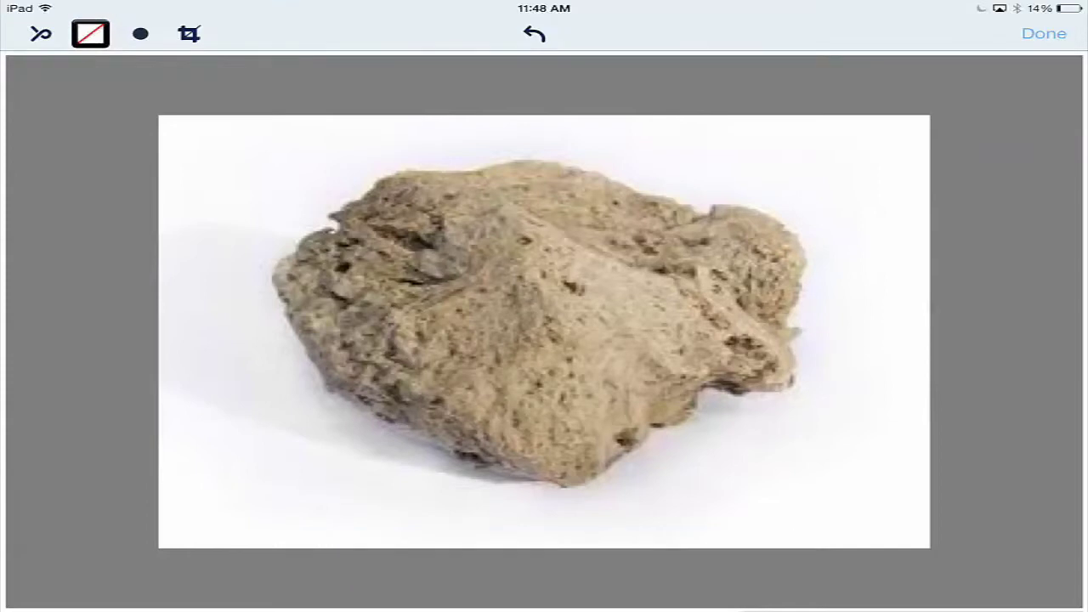
{"action": "left_click", "coordinate": [1044, 33]}
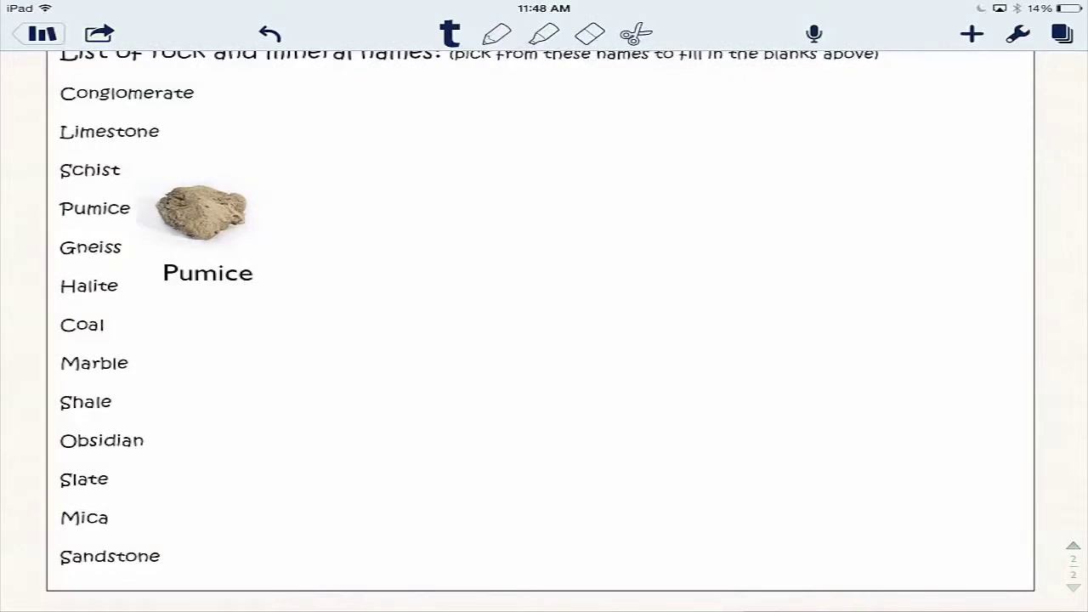
- Return to page 1 of the annotated note and choose Google Drive as its sharing destination
{"action": "scroll", "coordinate": [544, 340], "scroll_direction": "up", "scroll_amount": 3}
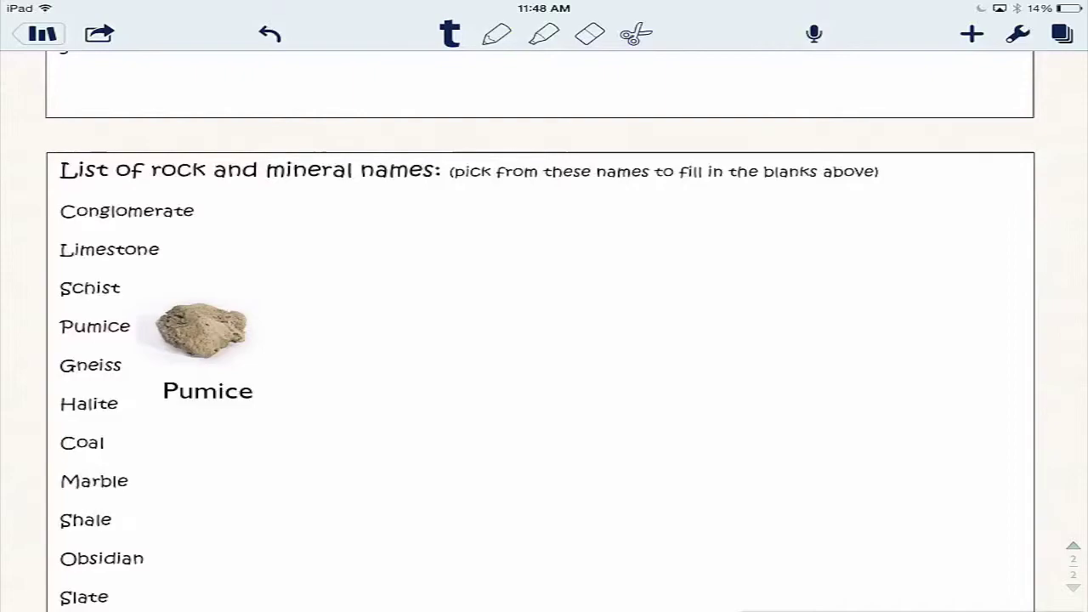
{"action": "scroll", "coordinate": [544, 340], "scroll_direction": "up", "scroll_amount": 15}
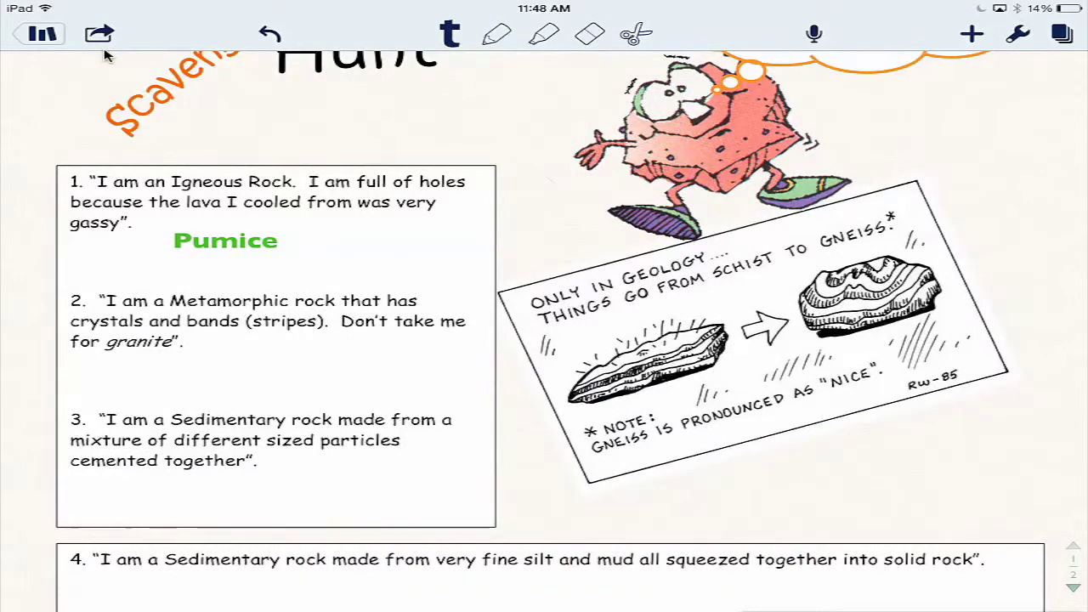
{"action": "left_click", "coordinate": [99, 34]}
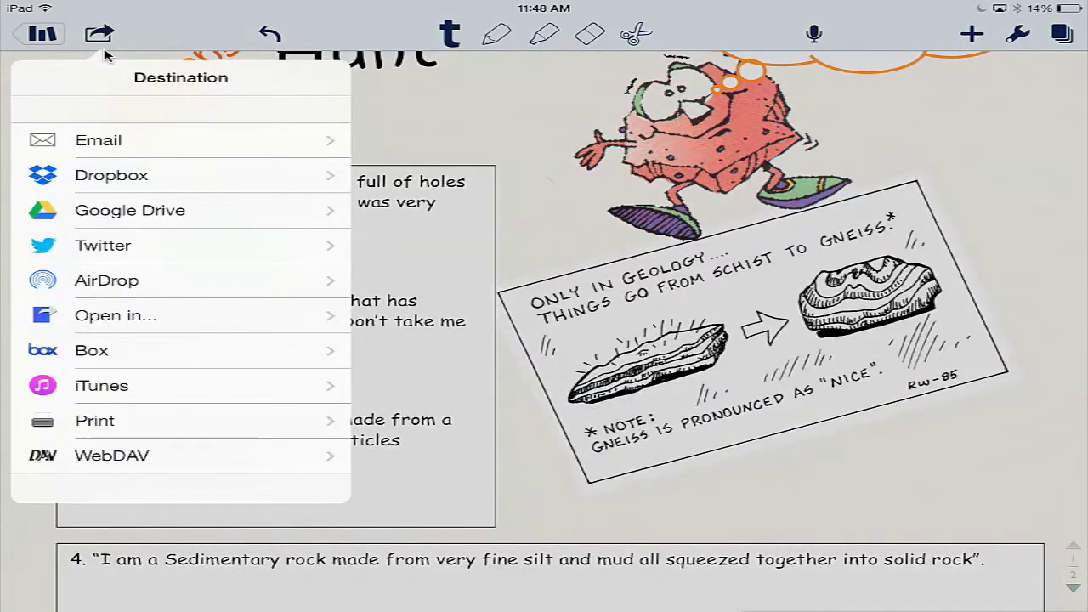
{"action": "left_click", "coordinate": [120, 213]}
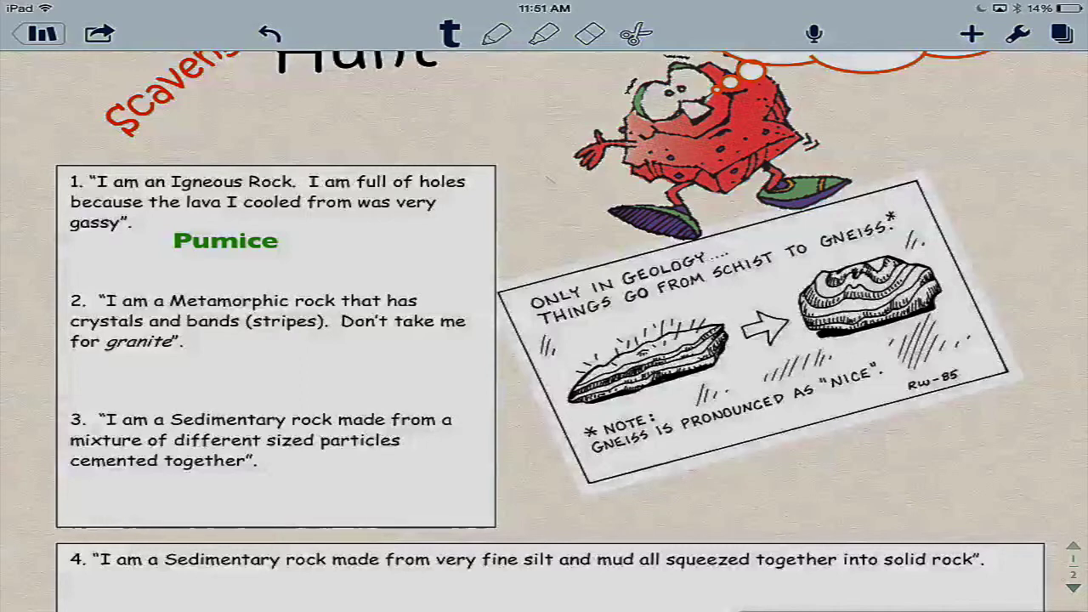
- Switch to Safari and close the rock_and_mineral_scavenger_hunt(4).pdf tab to return to the Blackboard page
{"action": "key", "text": "super"}
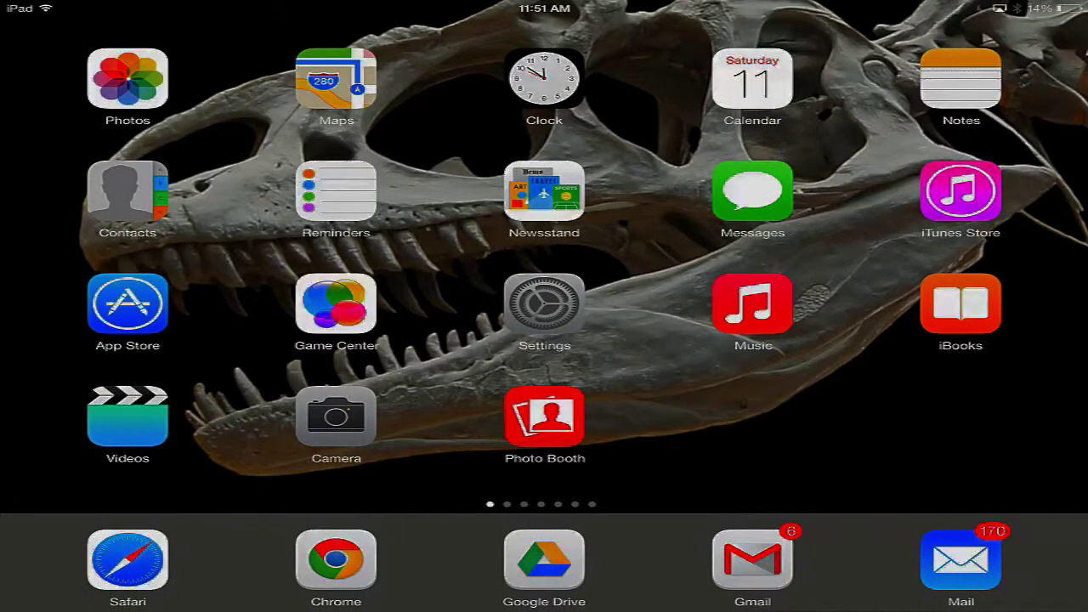
{"action": "left_click", "coordinate": [117, 553]}
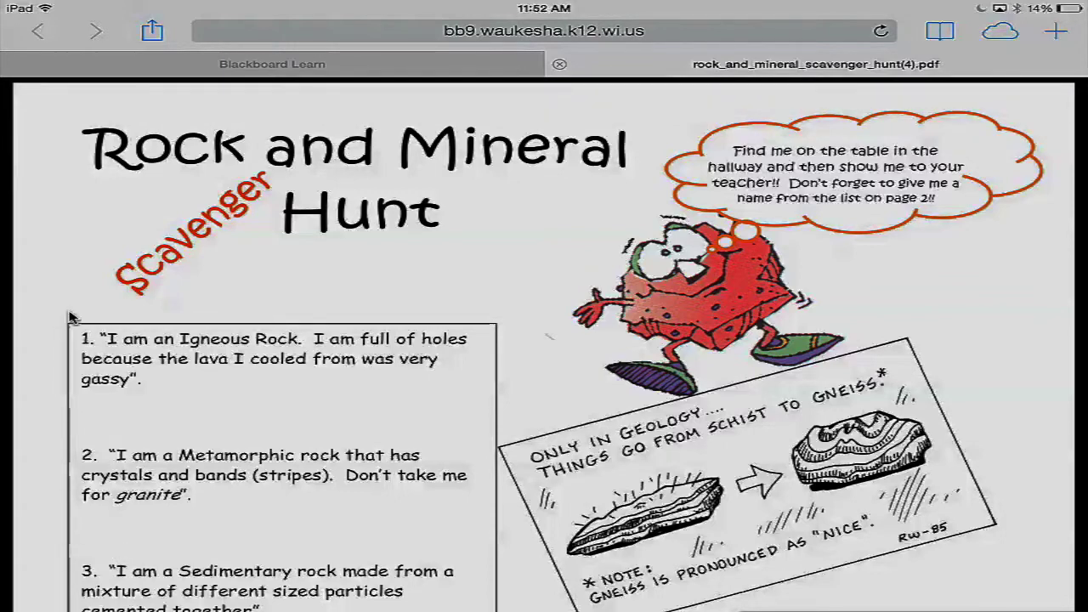
{"action": "left_click", "coordinate": [560, 67]}
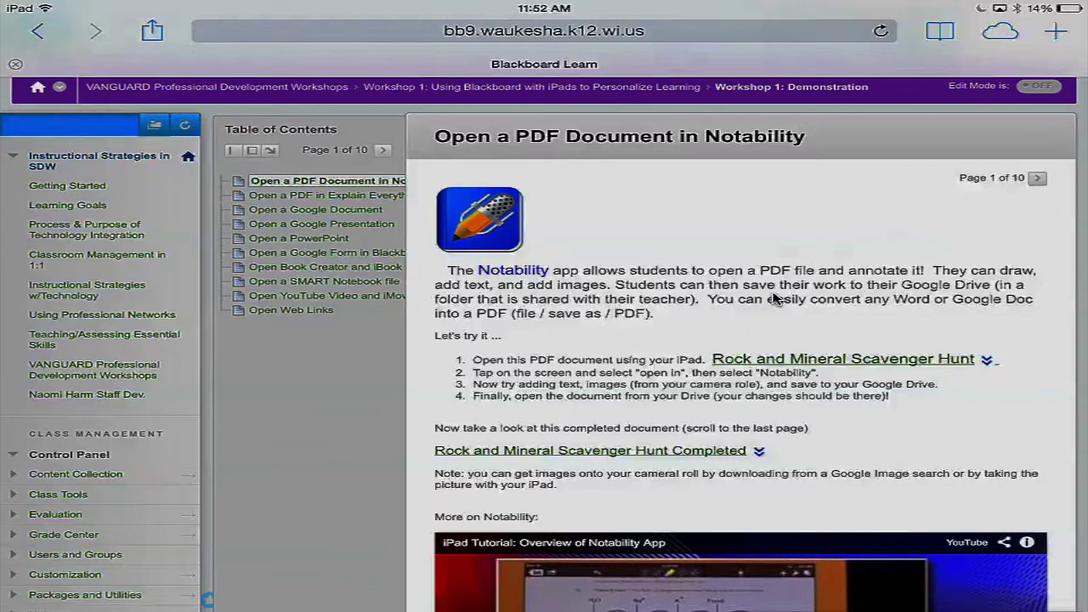
- Open the Rock and Mineral Scavenger Hunt Completed document from the Blackboard page
{"action": "scroll", "coordinate": [773, 296], "scroll_direction": "down", "scroll_amount": 5}
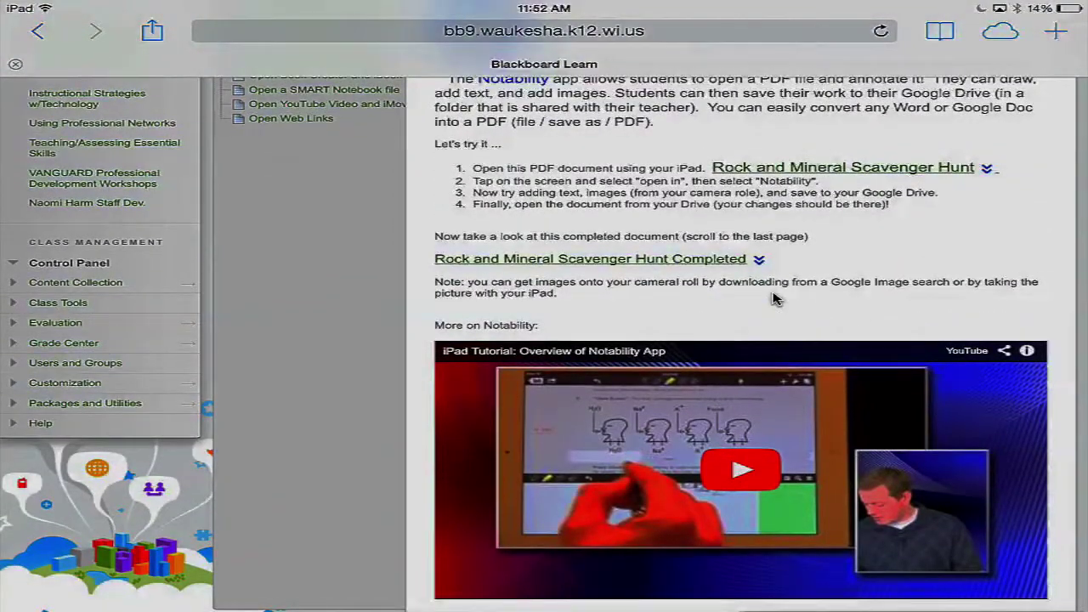
{"action": "scroll", "coordinate": [774, 297], "scroll_direction": "up", "scroll_amount": 2}
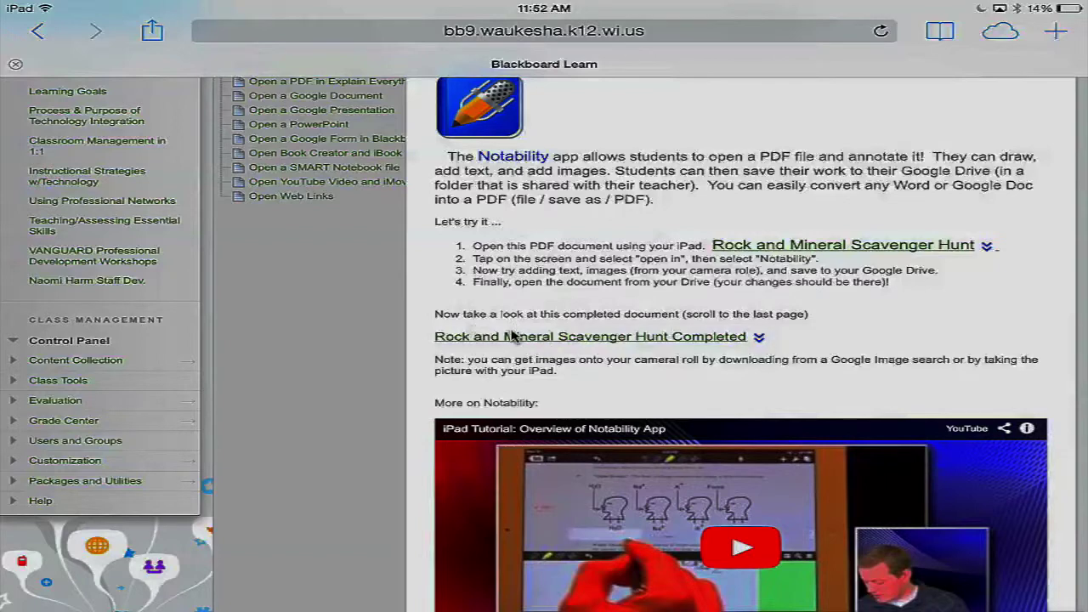
{"action": "left_click", "coordinate": [589, 337]}
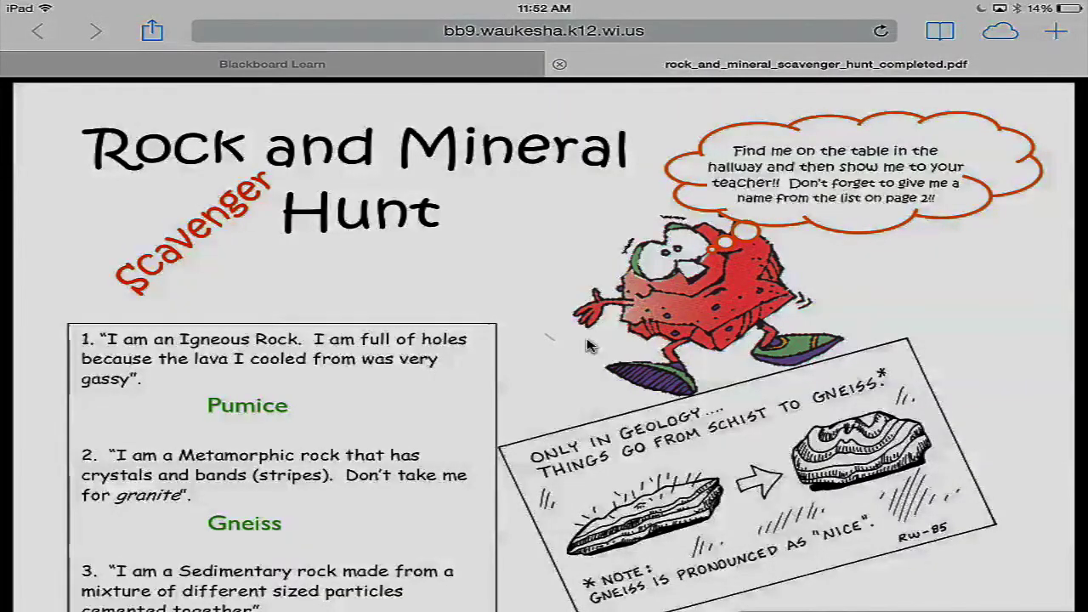
- Examine the completed worksheet's answers and captioned rock photos through page 2, and close the document
{"action": "scroll", "coordinate": [587, 344], "scroll_direction": "down", "scroll_amount": 3}
{"action": "scroll", "coordinate": [590, 345], "scroll_direction": "down", "scroll_amount": 8}
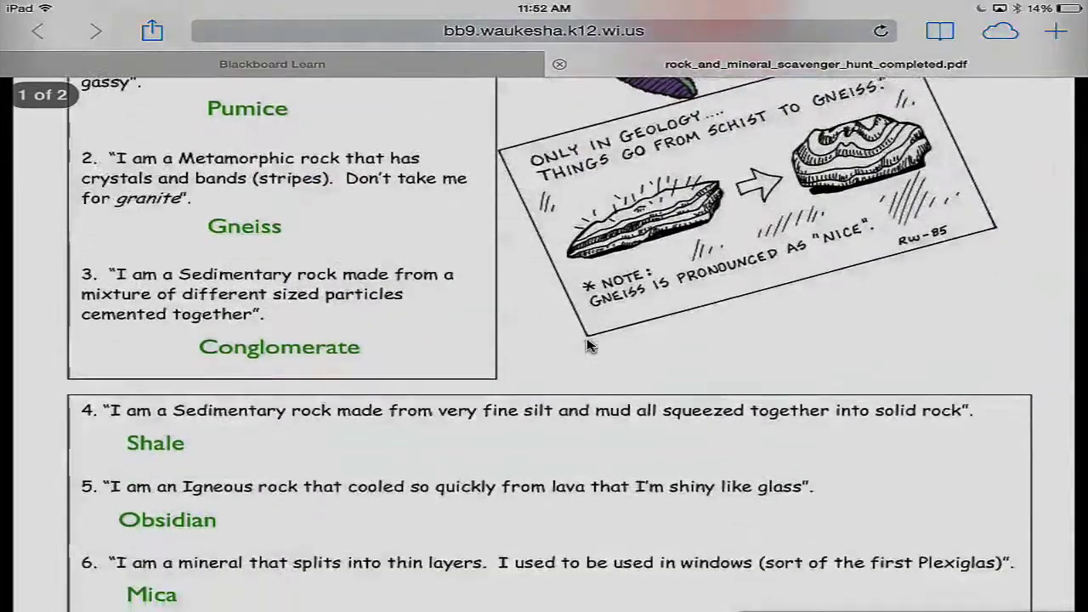
{"action": "scroll", "coordinate": [587, 345], "scroll_direction": "down", "scroll_amount": 11}
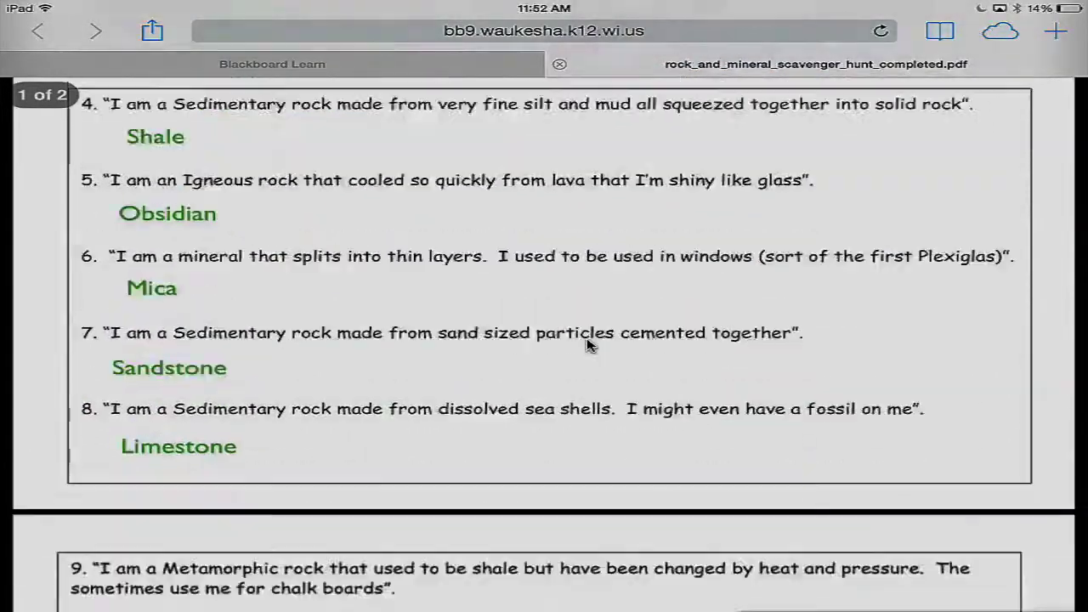
{"action": "scroll", "coordinate": [588, 344], "scroll_direction": "down", "scroll_amount": 8}
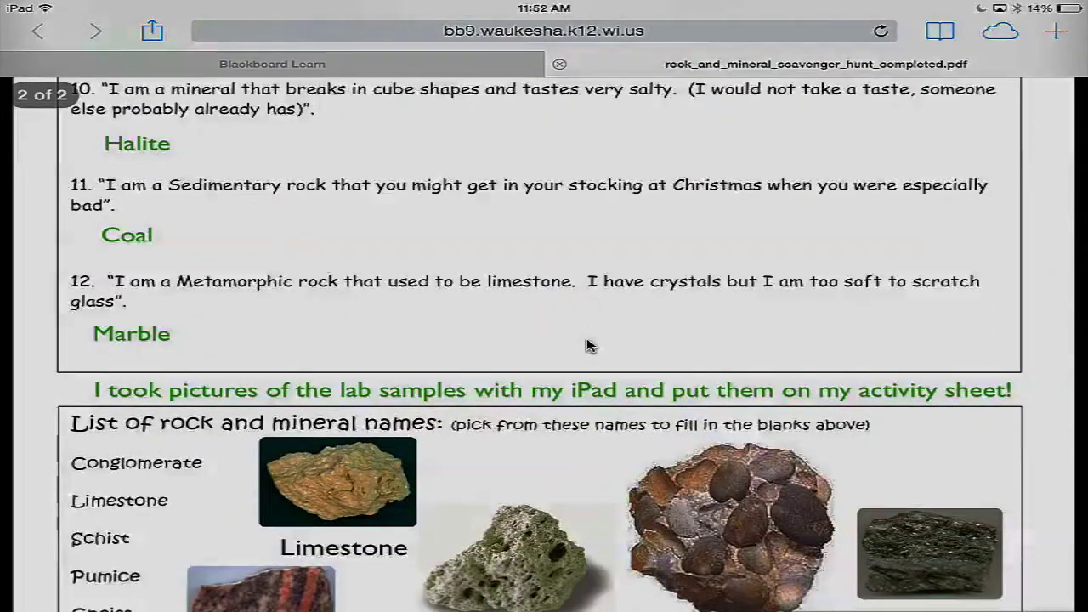
{"action": "scroll", "coordinate": [589, 345], "scroll_direction": "down", "scroll_amount": 2}
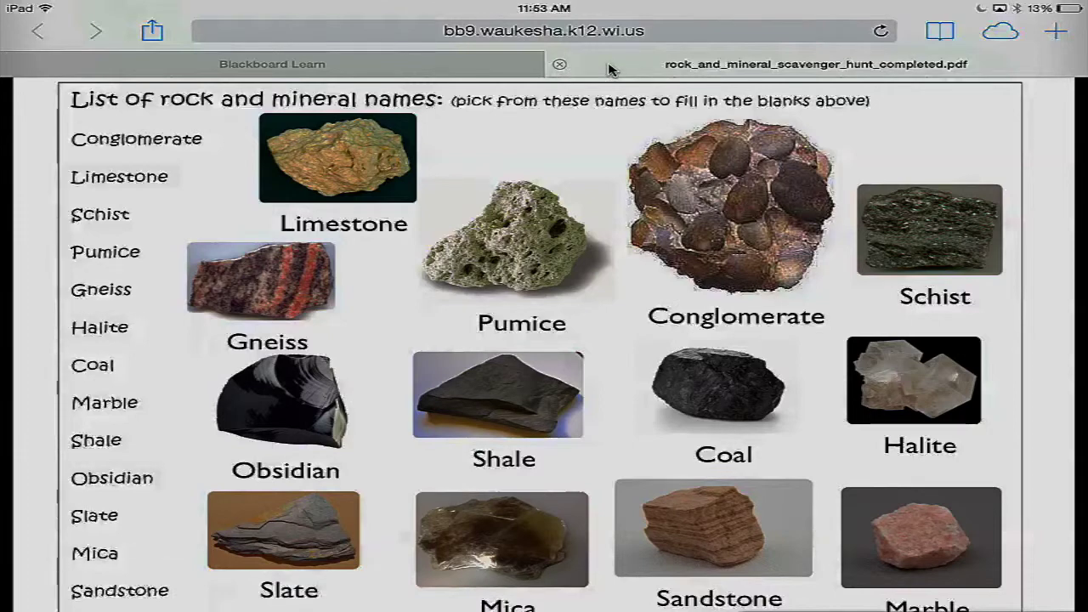
{"action": "left_click", "coordinate": [559, 64]}
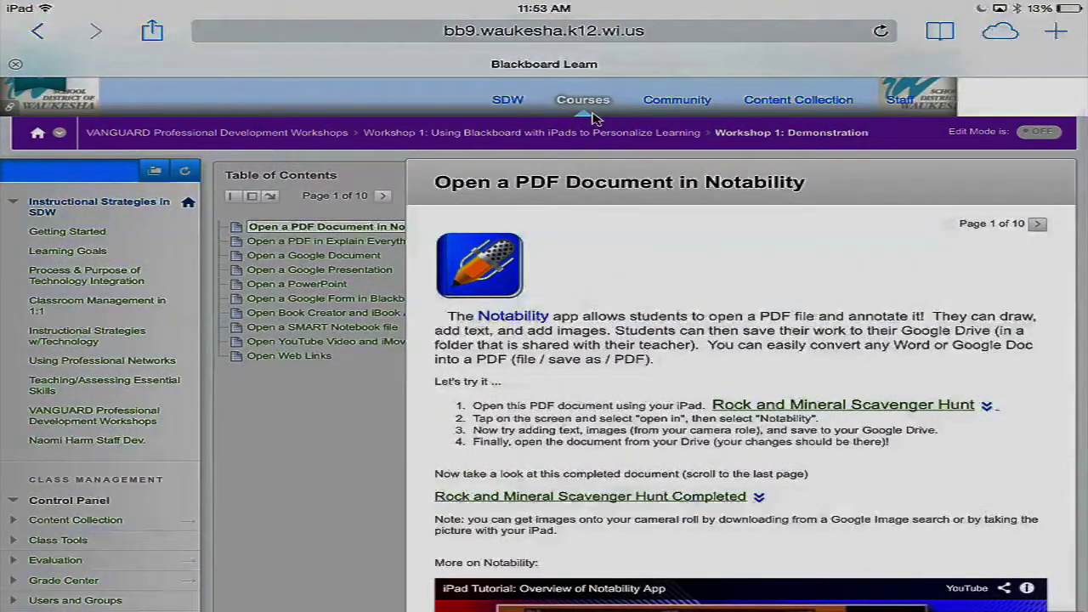
- Go to the "Open a PDF in Explain Everything" page and open the Science Lab Safety Activity PDF
{"action": "scroll", "coordinate": [279, 249], "scroll_direction": "down", "scroll_amount": 1}
{"action": "left_click", "coordinate": [278, 249]}
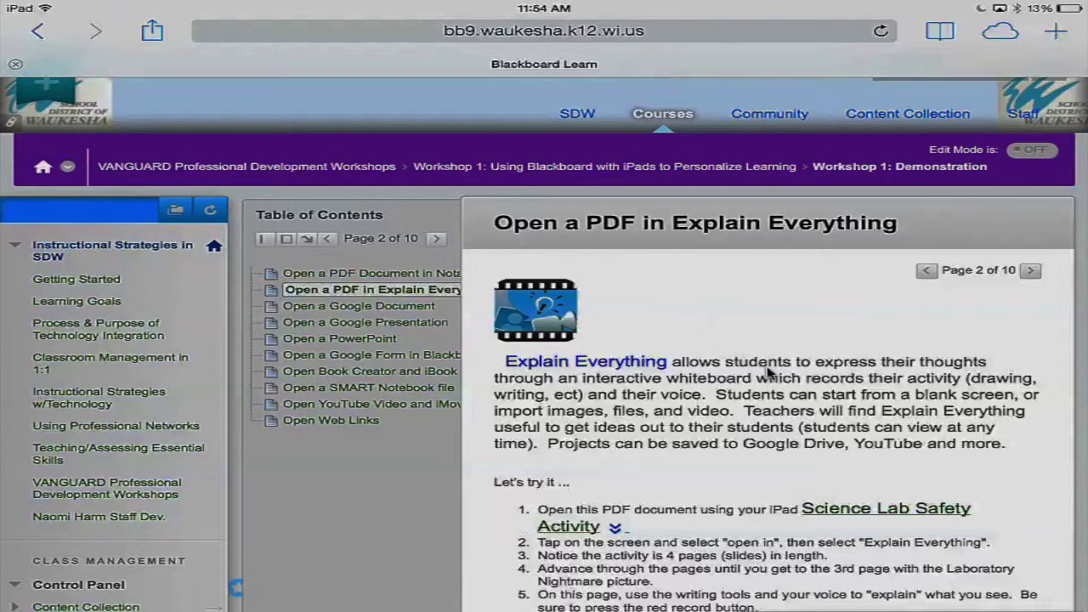
{"action": "scroll", "coordinate": [768, 373], "scroll_direction": "down", "scroll_amount": 4}
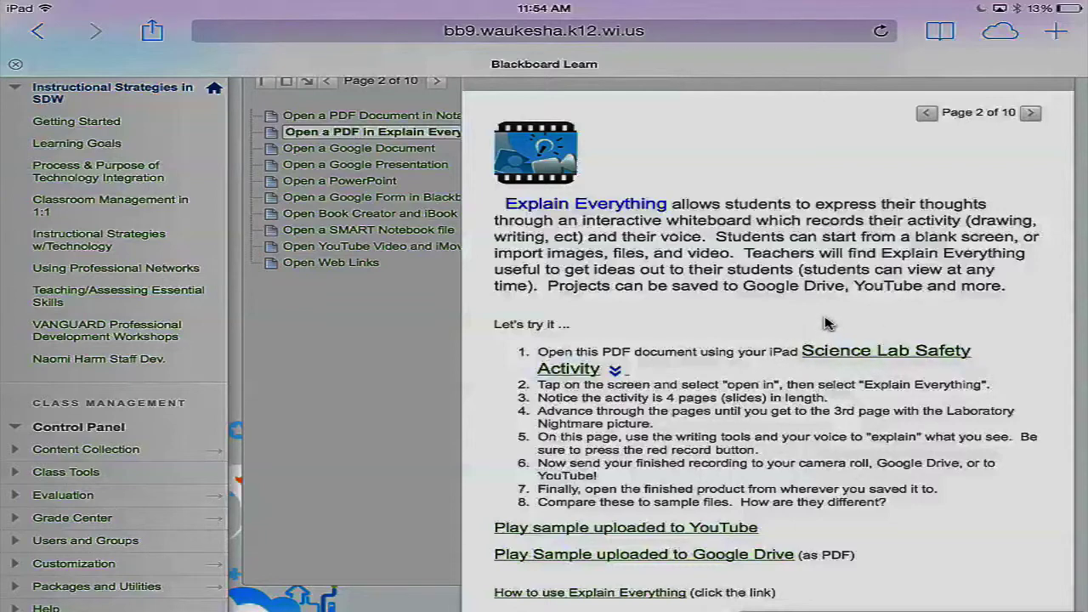
{"action": "left_click", "coordinate": [859, 355]}
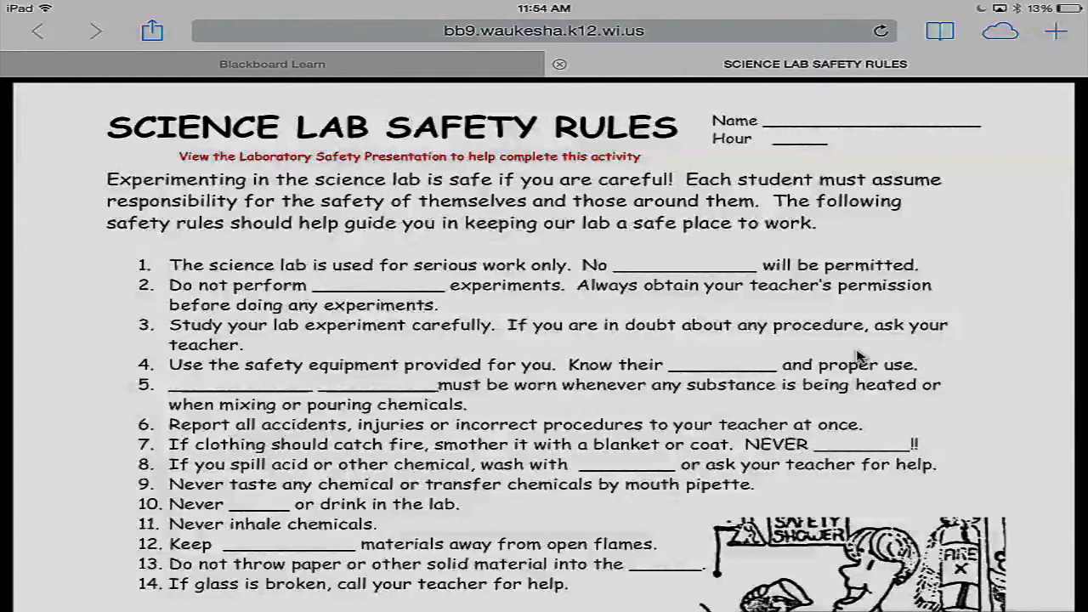
- Open lab_safety_activitypdf.pdf in Explain Everything
{"action": "left_click", "coordinate": [890, 222]}
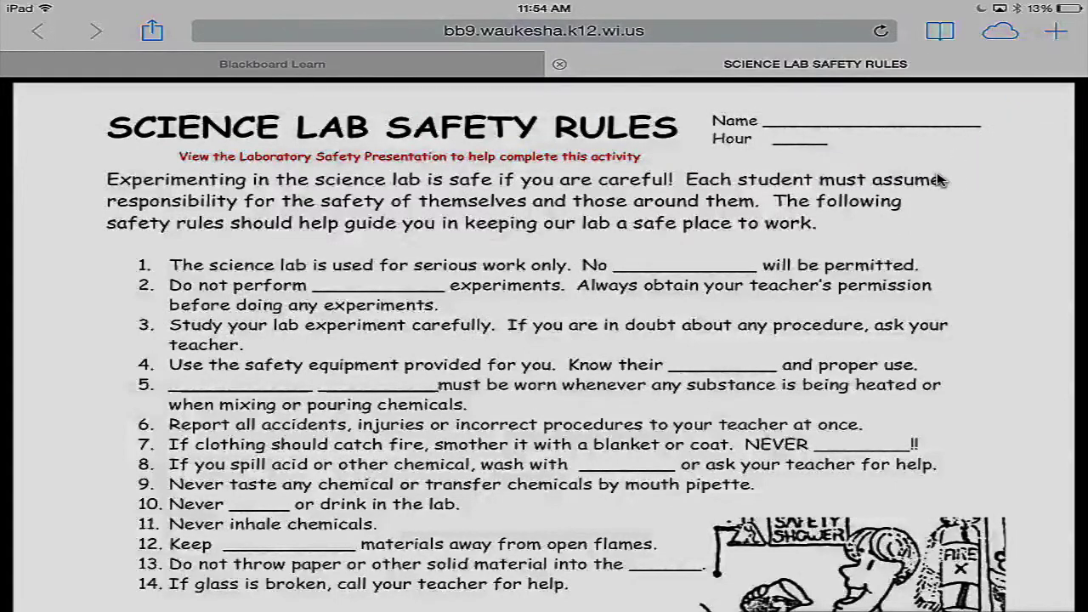
{"action": "left_click", "coordinate": [897, 242]}
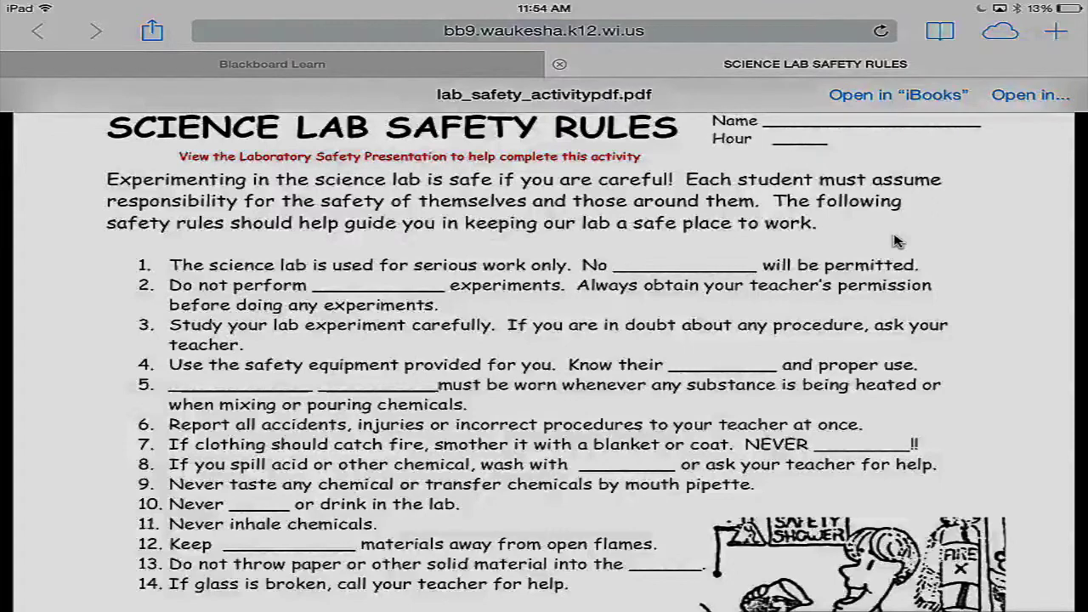
{"action": "left_click", "coordinate": [1020, 97]}
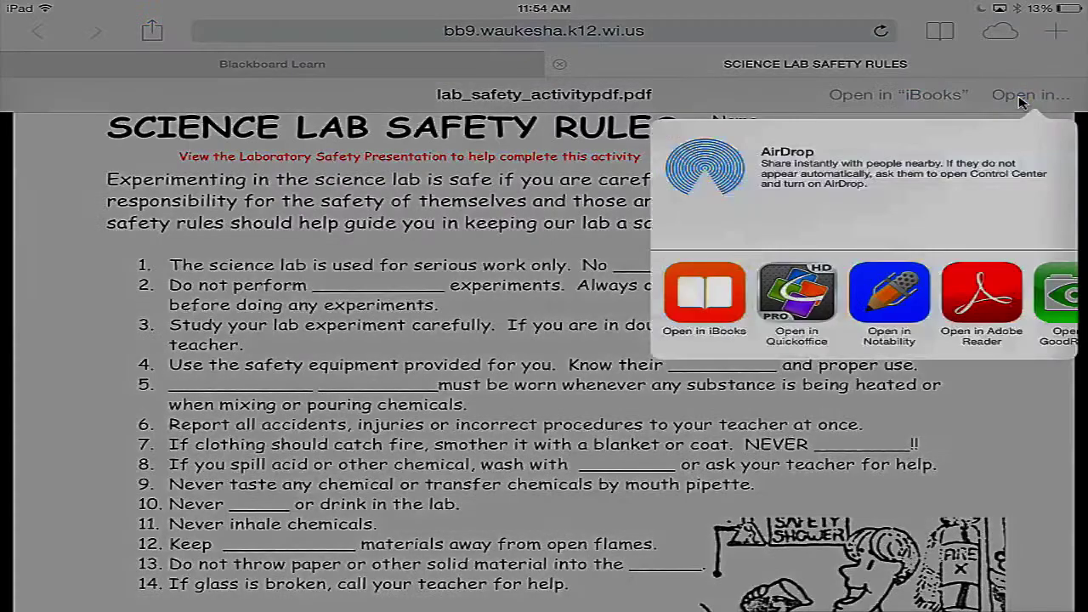
{"action": "scroll", "coordinate": [863, 302], "scroll_direction": "right", "scroll_amount": 6}
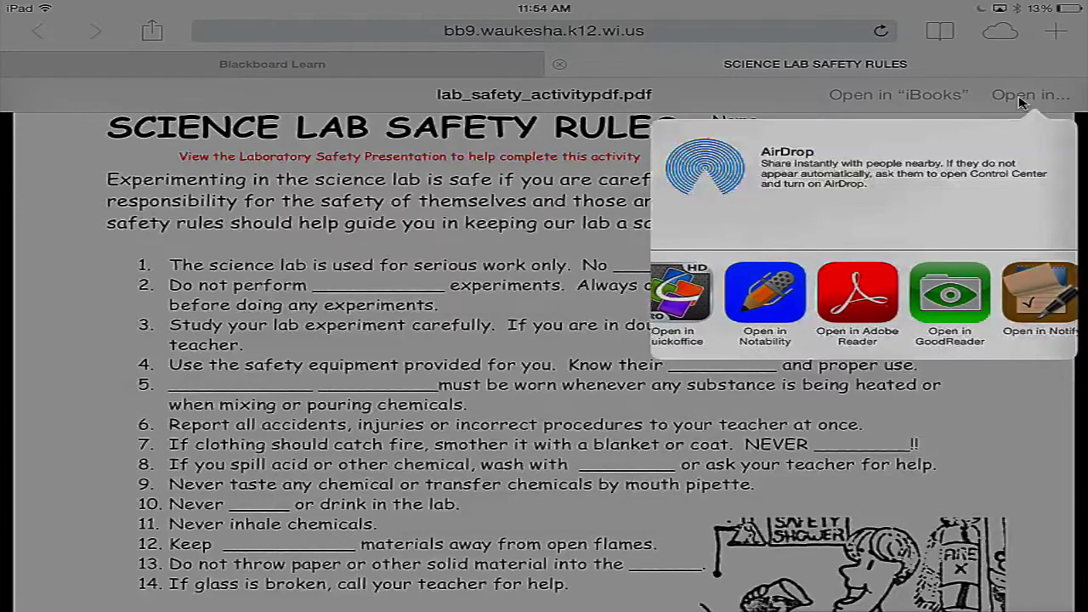
{"action": "scroll", "coordinate": [863, 301], "scroll_direction": "right", "scroll_amount": 3}
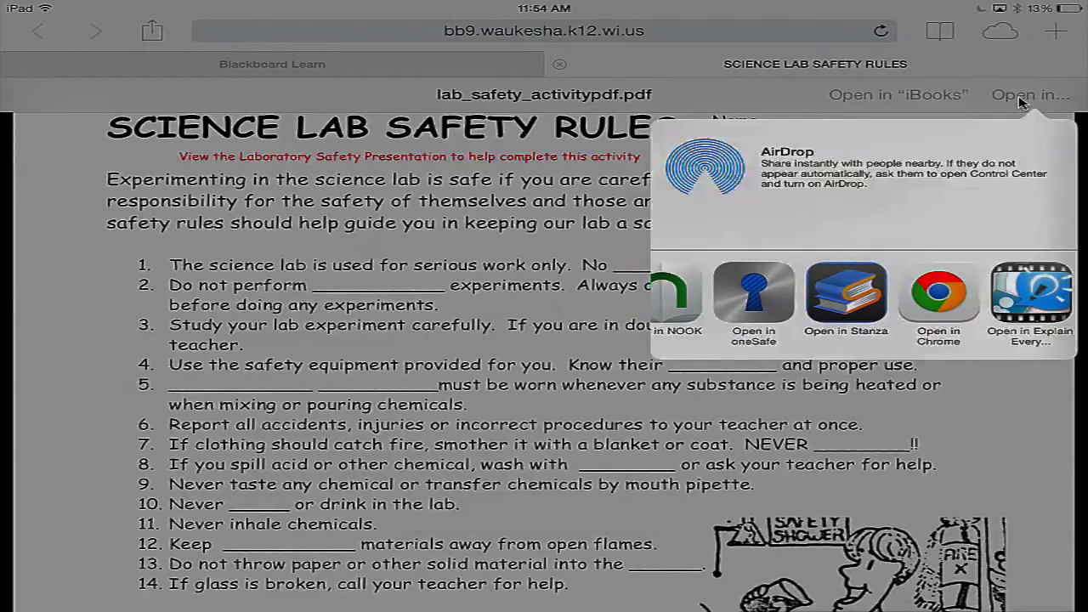
{"action": "scroll", "coordinate": [863, 301], "scroll_direction": "right", "scroll_amount": 3}
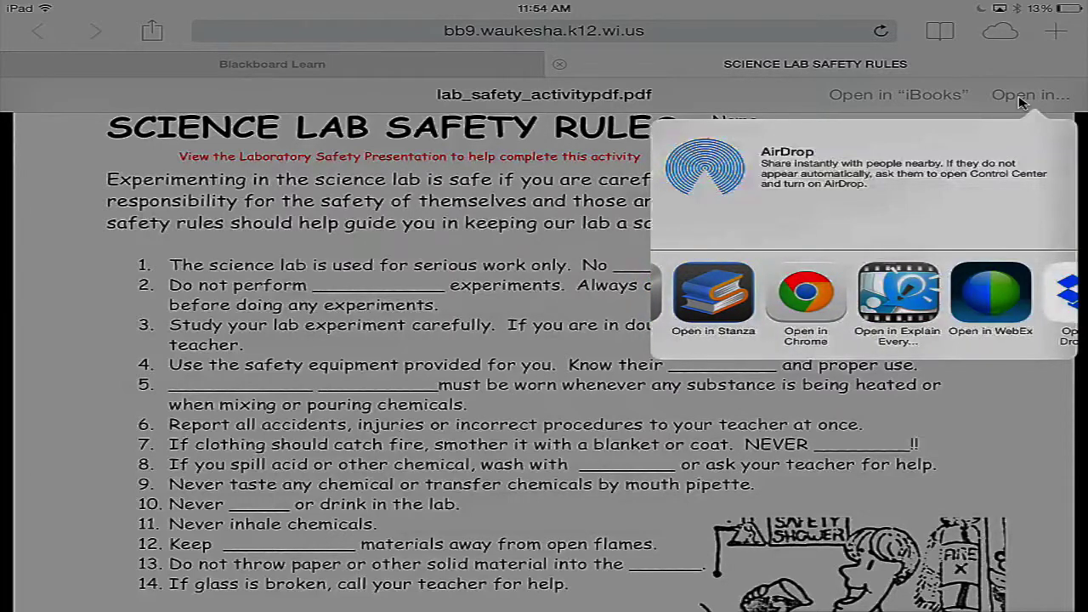
{"action": "left_click", "coordinate": [884, 302]}
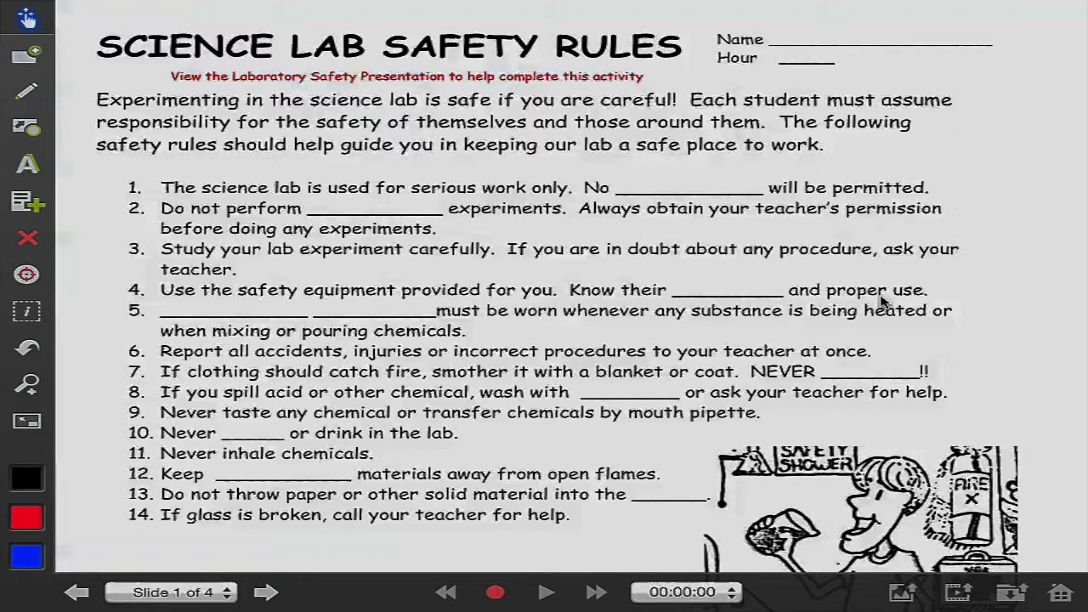
- Look over slide 1 and advance to the Laboratory Nightmare picture on slide 3
{"action": "scroll", "coordinate": [883, 301], "scroll_direction": "down", "scroll_amount": 5}
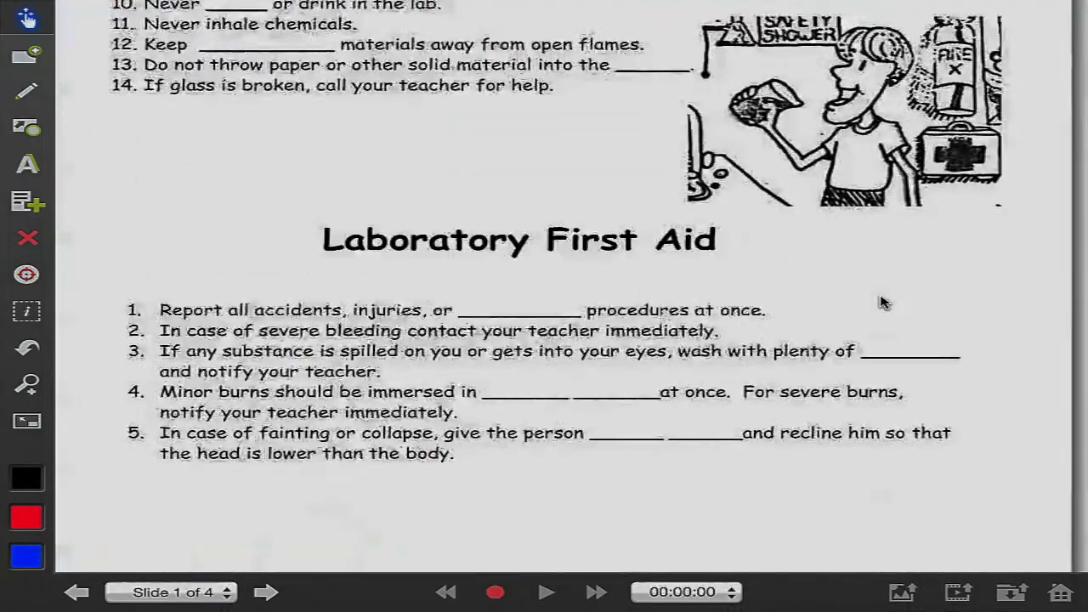
{"action": "scroll", "coordinate": [882, 302], "scroll_direction": "down", "scroll_amount": 3}
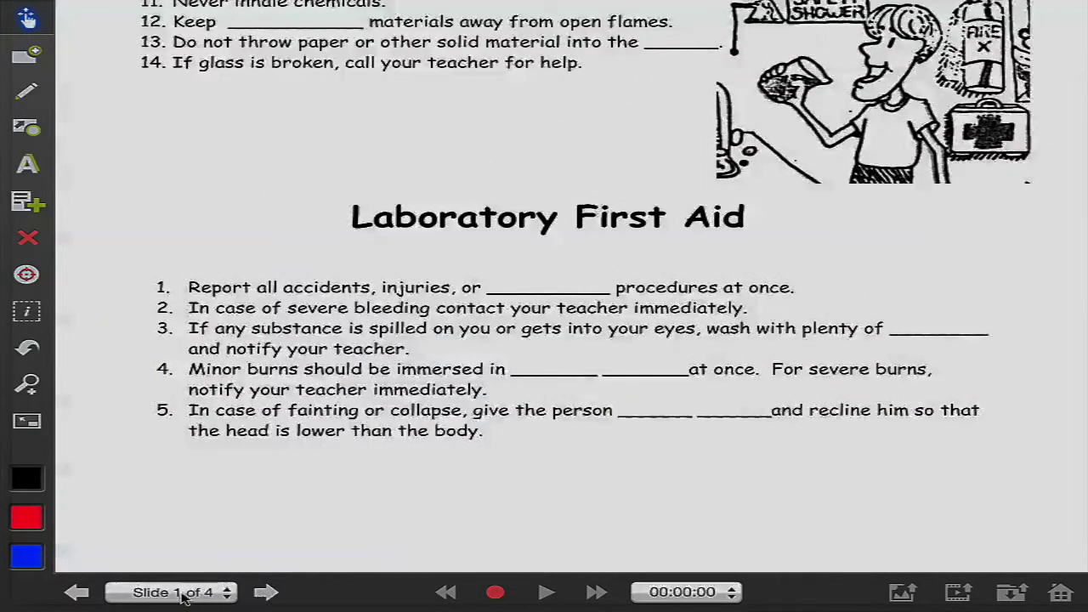
{"action": "left_click", "coordinate": [266, 595]}
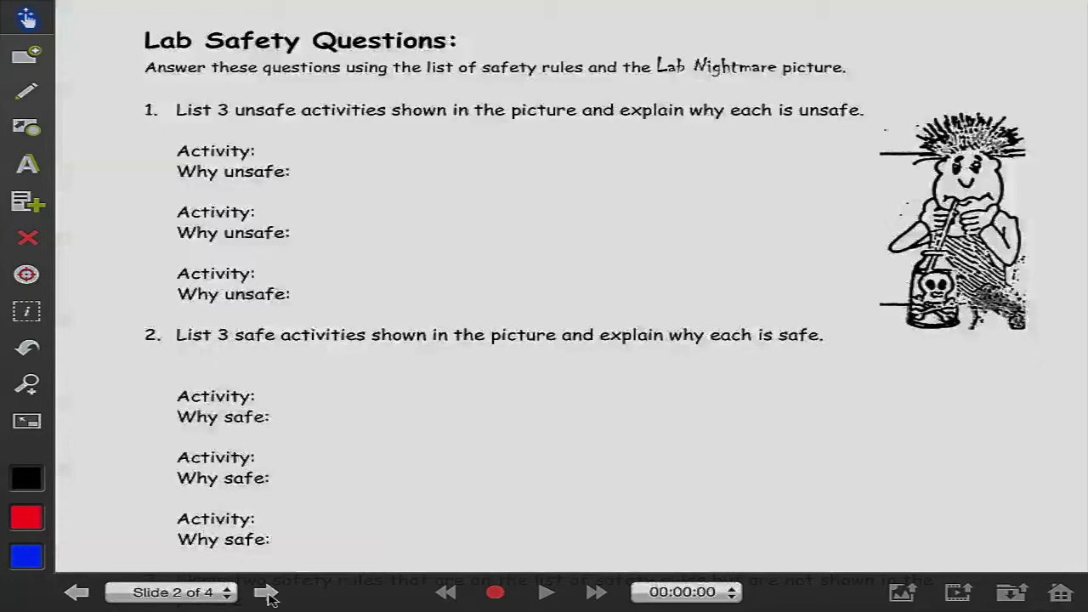
{"action": "left_click", "coordinate": [266, 594]}
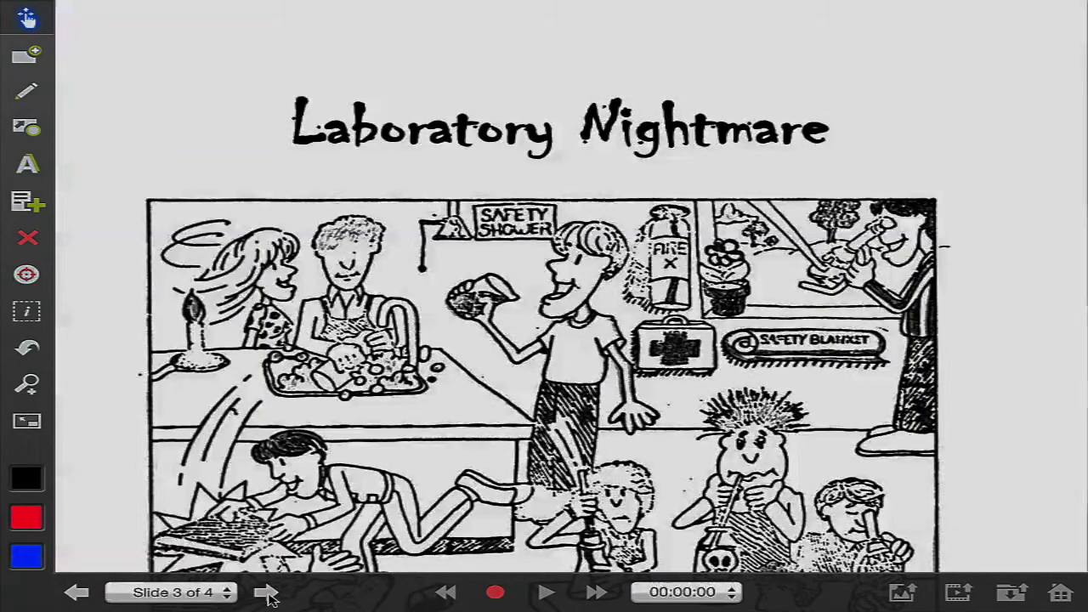
{"action": "scroll", "coordinate": [266, 594], "scroll_direction": "down", "scroll_amount": 2}
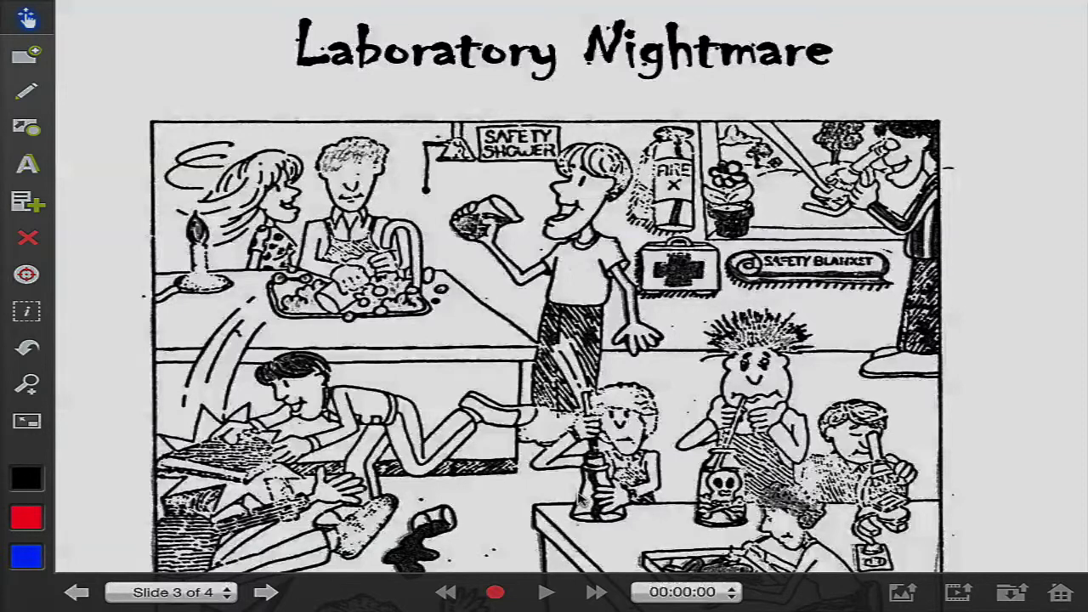
- Start recording on slide 3 and circle the main lab scenes in black freehand, including the explosion area, finishing with the hand tool active
{"action": "left_click", "coordinate": [502, 602]}
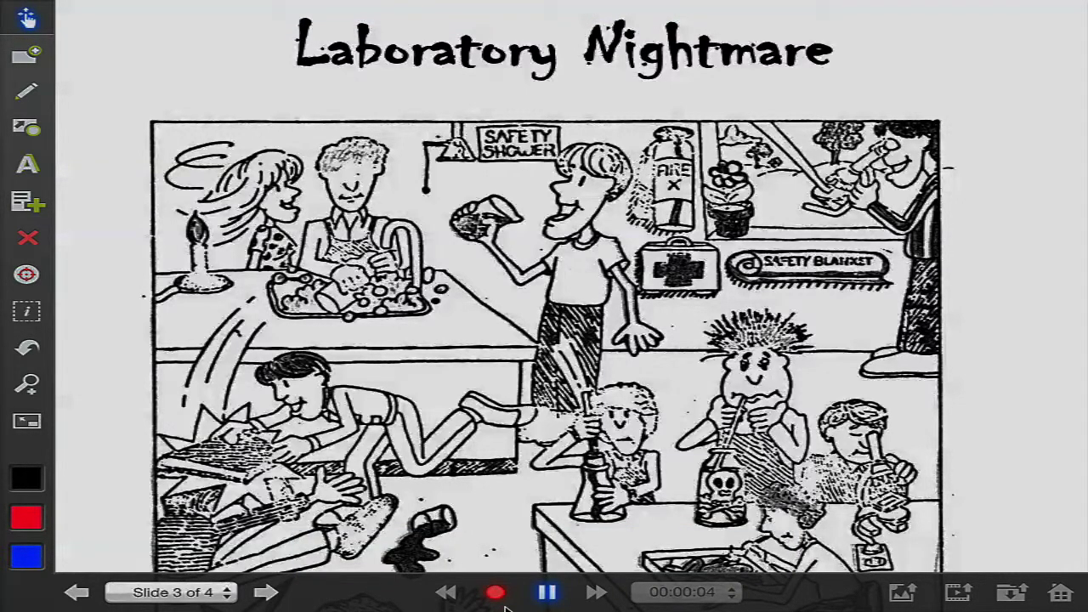
{"action": "left_click", "coordinate": [28, 93]}
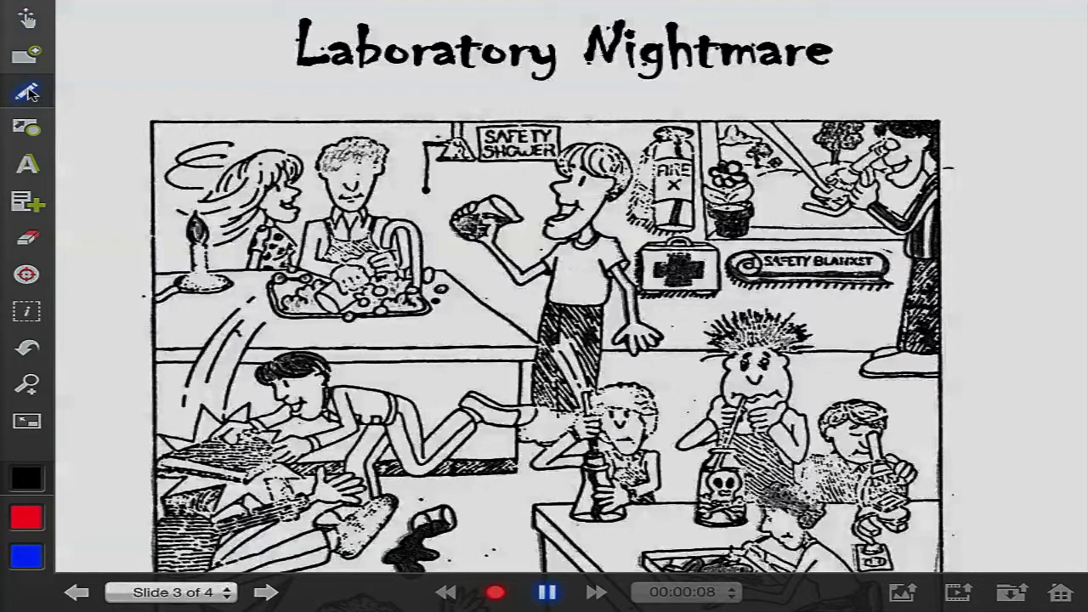
{"action": "mouse_move", "coordinate": [595, 117]}
{"action": "left_mouse_down"}
{"action": "mouse_move", "coordinate": [432, 229]}
{"action": "mouse_move", "coordinate": [671, 306]}
{"action": "mouse_move", "coordinate": [451, 340]}
{"action": "left_mouse_up"}
{"action": "mouse_move", "coordinate": [535, 352]}
{"action": "left_mouse_down"}
{"action": "mouse_move", "coordinate": [501, 106]}
{"action": "mouse_move", "coordinate": [442, 331]}
{"action": "left_mouse_up"}
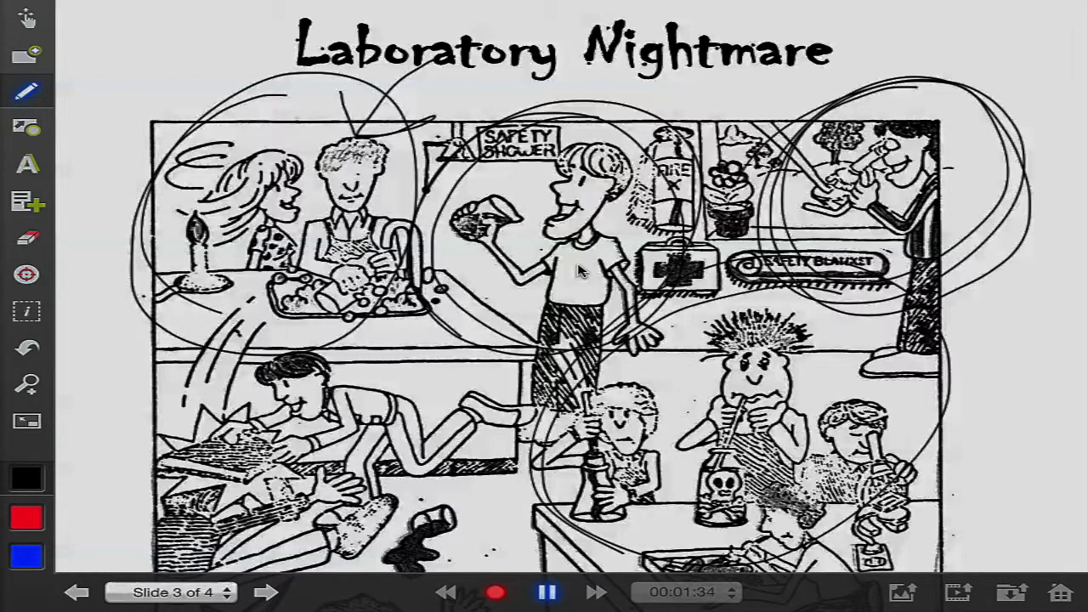
{"action": "mouse_move", "coordinate": [328, 450]}
{"action": "left_mouse_down"}
{"action": "mouse_move", "coordinate": [140, 527]}
{"action": "mouse_move", "coordinate": [238, 407]}
{"action": "mouse_move", "coordinate": [255, 568]}
{"action": "mouse_move", "coordinate": [136, 493]}
{"action": "left_mouse_up"}
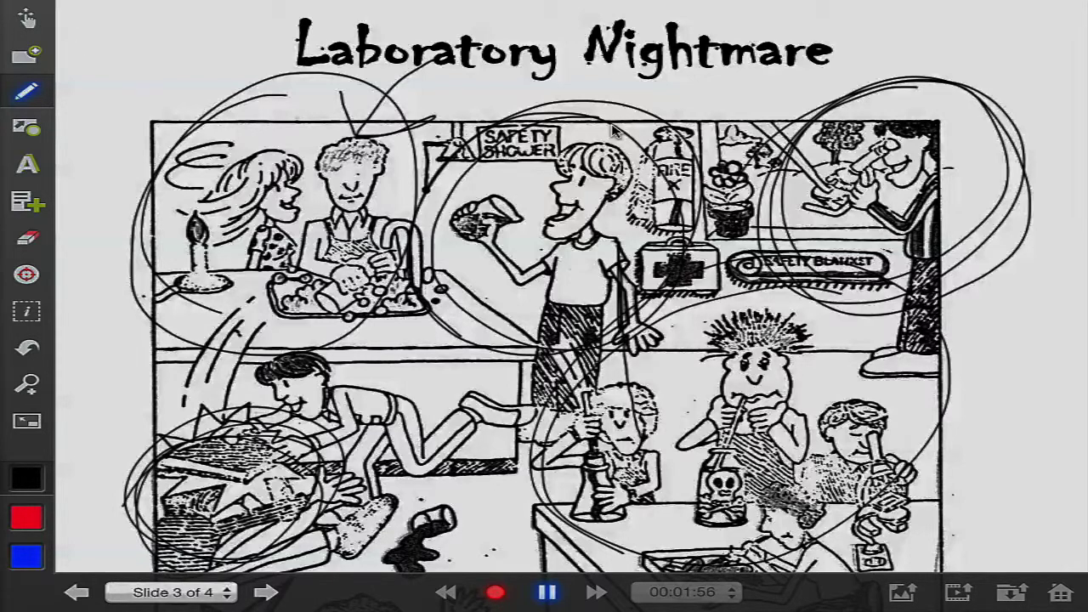
{"action": "left_click", "coordinate": [42, 20]}
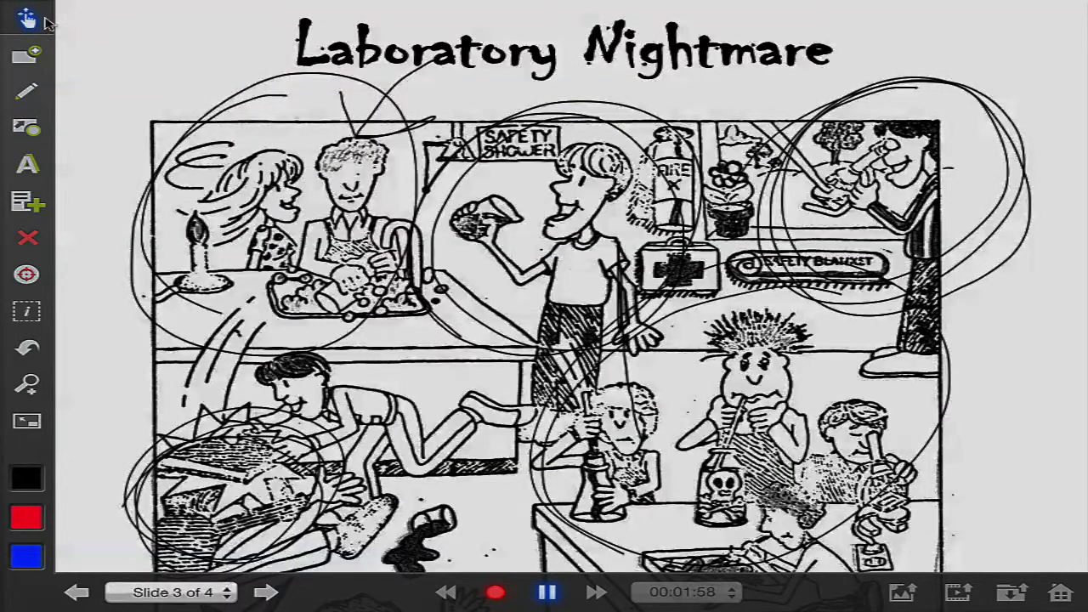
- Reveal the lower scenes of the Laboratory Nightmare picture, end the recording, and play part of it back
{"action": "scroll", "coordinate": [98, 47], "scroll_direction": "down", "scroll_amount": 10}
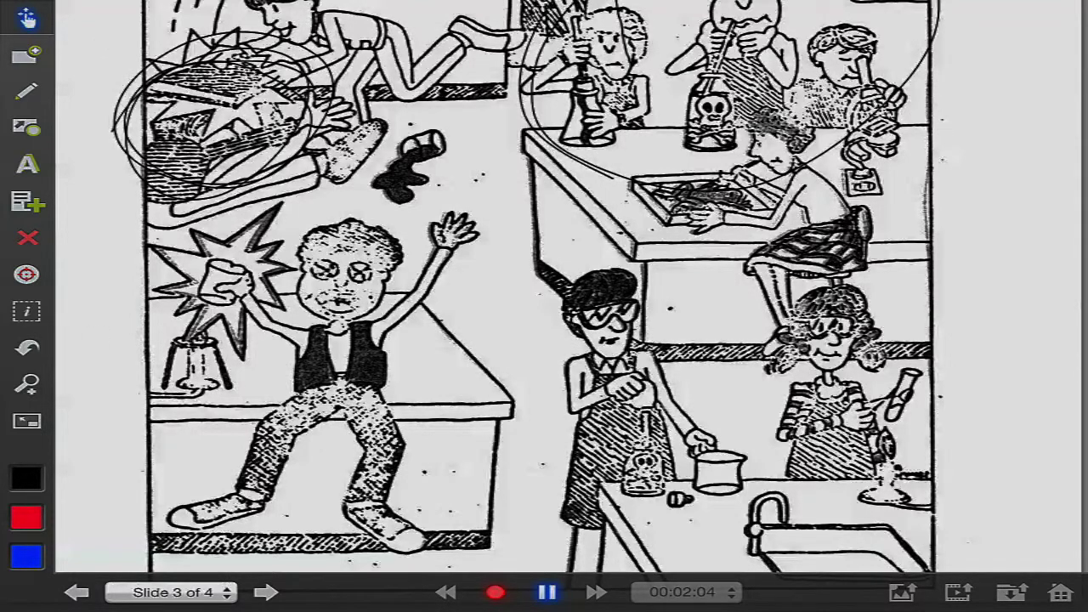
{"action": "left_click", "coordinate": [549, 593]}
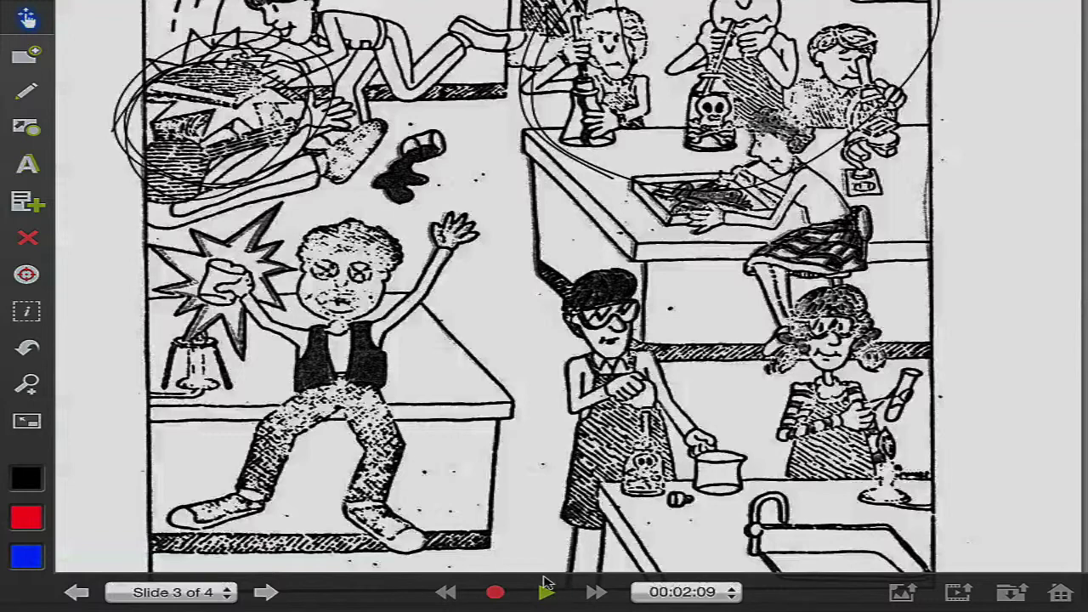
{"action": "left_click", "coordinate": [547, 591]}
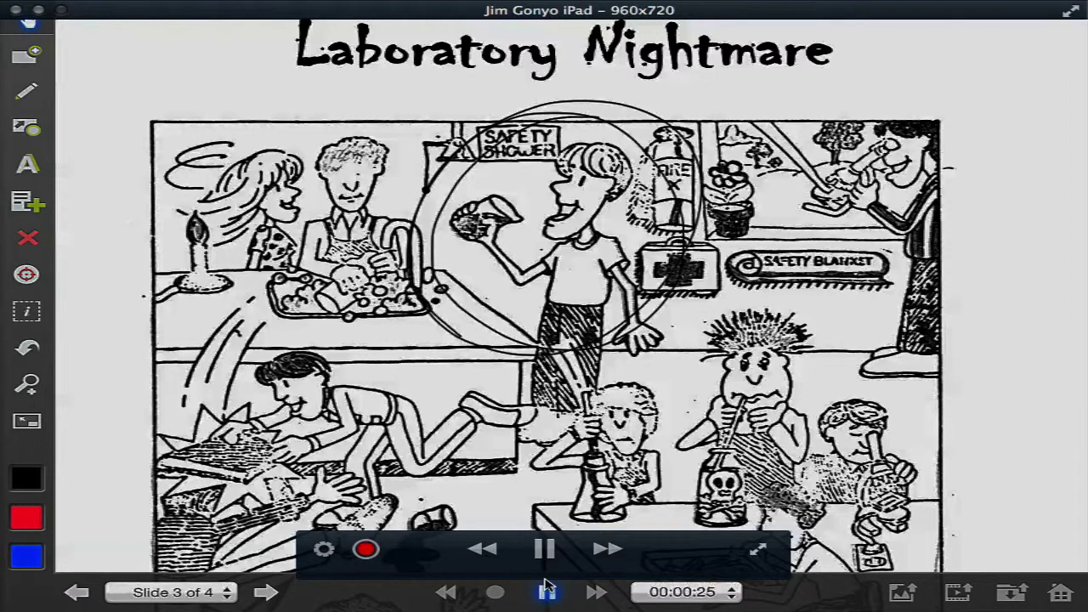
{"action": "left_click", "coordinate": [547, 590]}
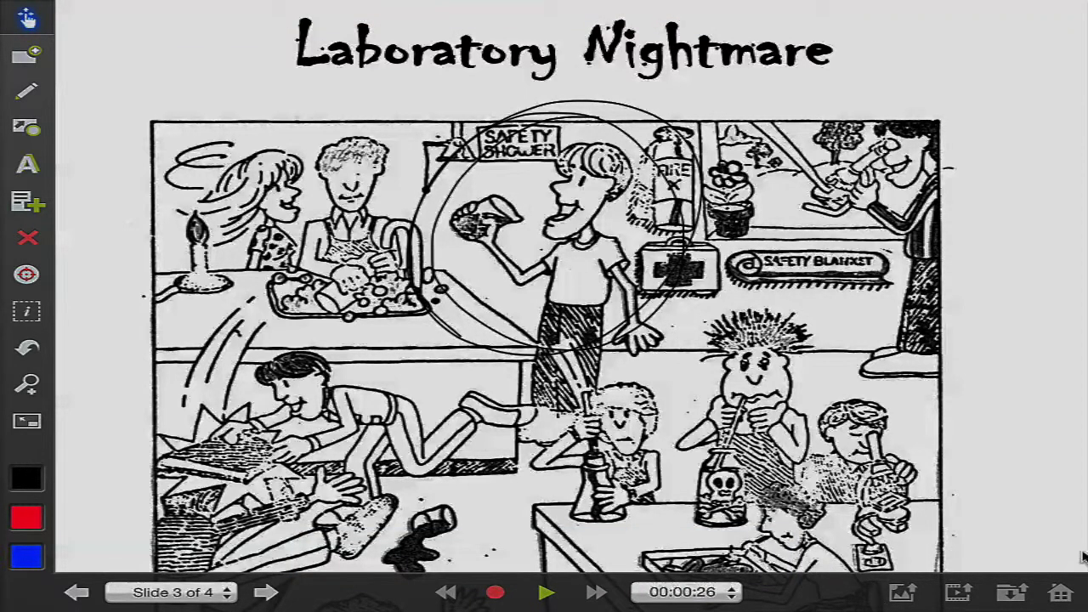
- Review the export choices for an image and for a movie without exporting anything
{"action": "left_click", "coordinate": [902, 592]}
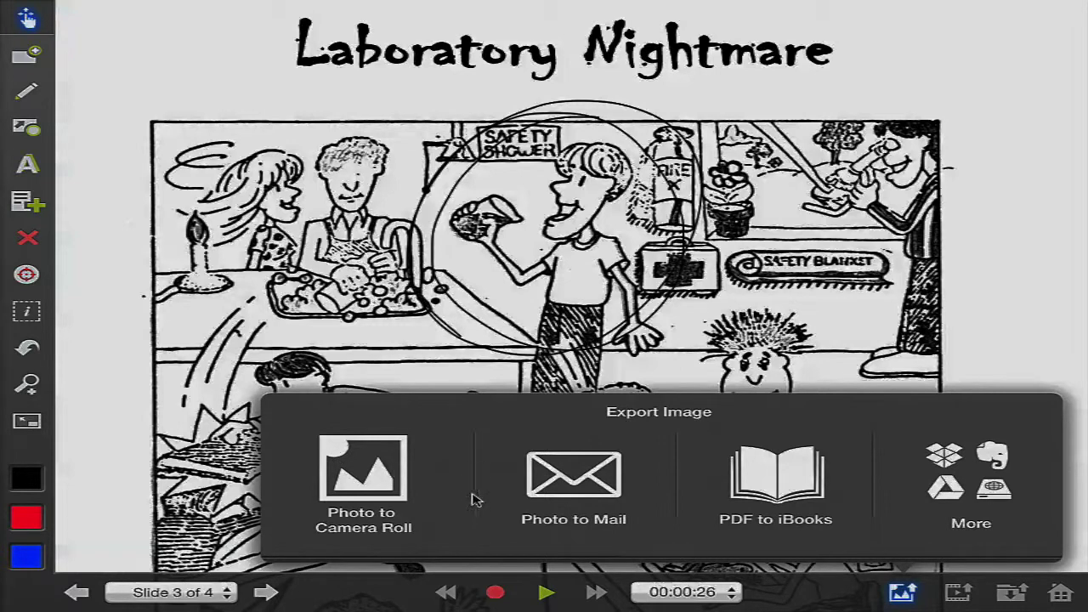
{"action": "left_click", "coordinate": [957, 595]}
{"action": "left_click", "coordinate": [957, 595]}
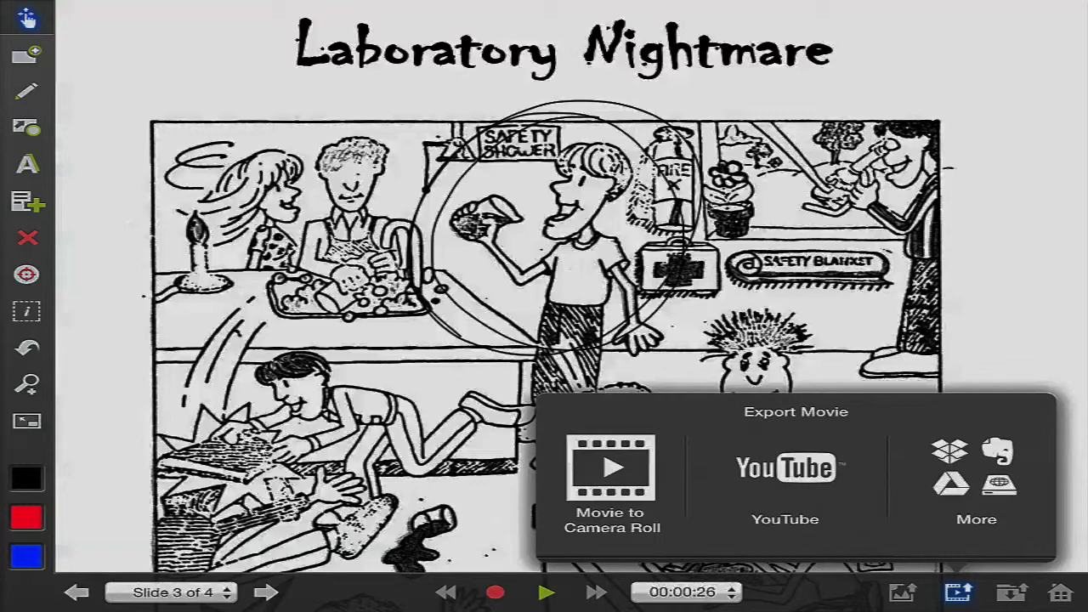
{"action": "key", "text": "Escape"}
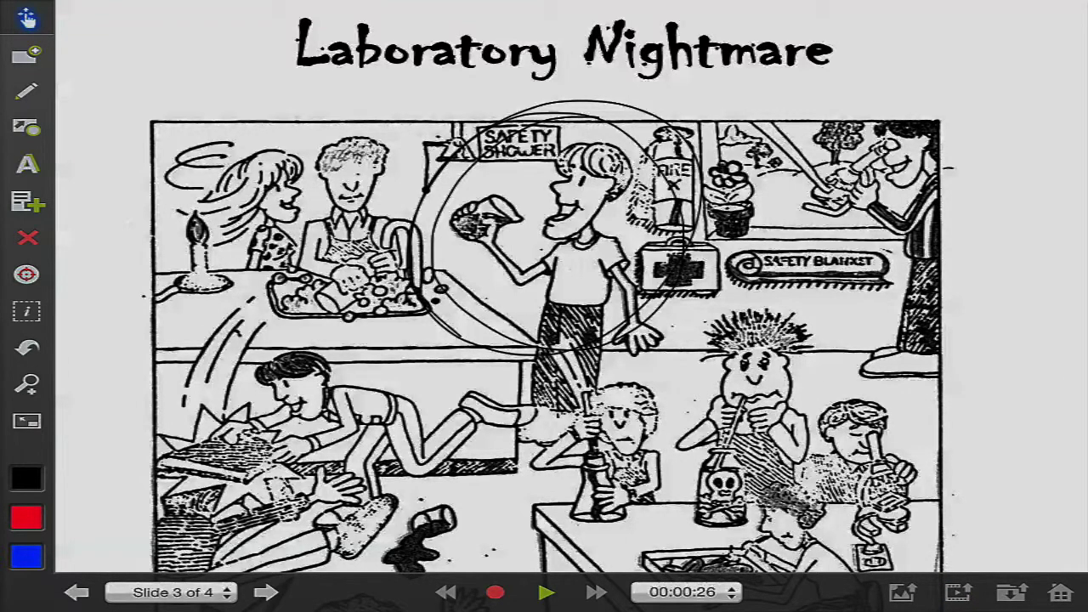
- Leave Explain Everything for Safari and close the SCIENCE LAB SAFETY RULES worksheet
{"action": "key", "text": "super+h"}
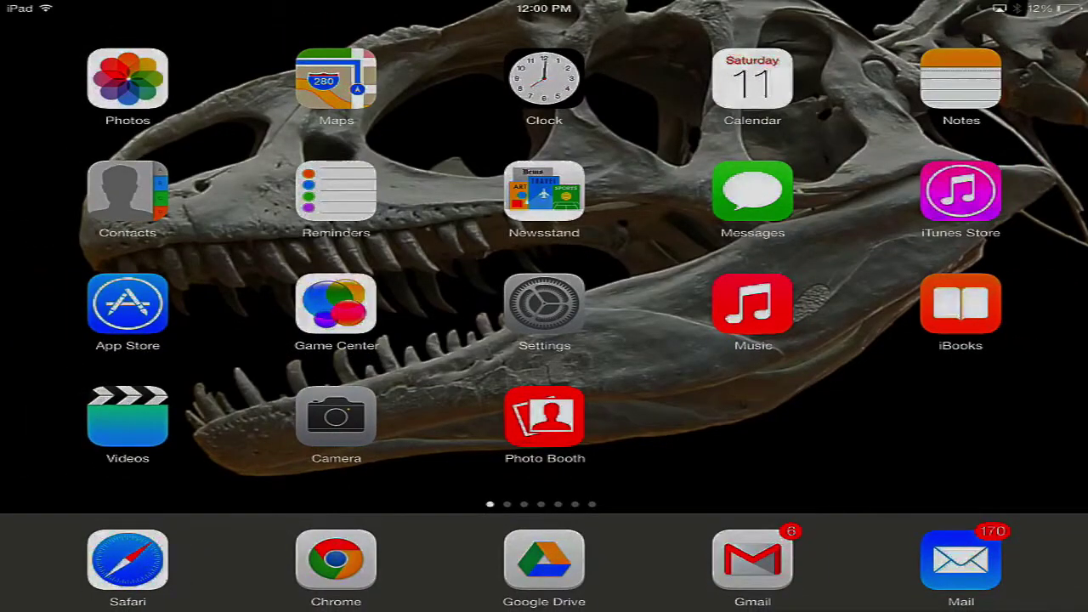
{"action": "left_click", "coordinate": [151, 568]}
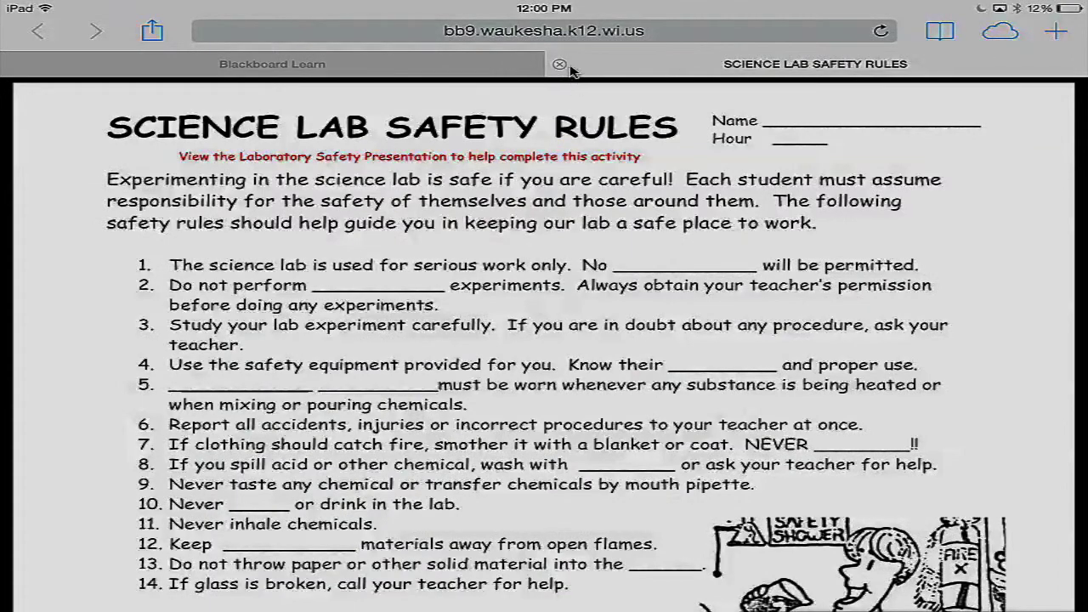
{"action": "left_click", "coordinate": [568, 67]}
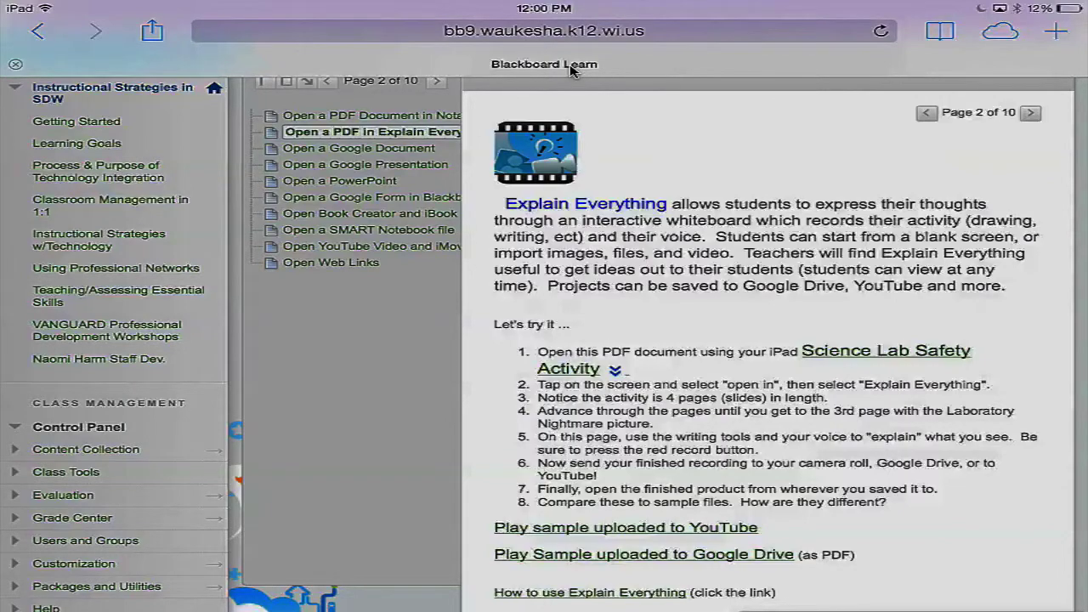
- Go to the "Open a Google Document" page of Workshop 1: Demonstration and bring its instructions fully into view
{"action": "scroll", "coordinate": [324, 170], "scroll_direction": "up", "scroll_amount": 5}
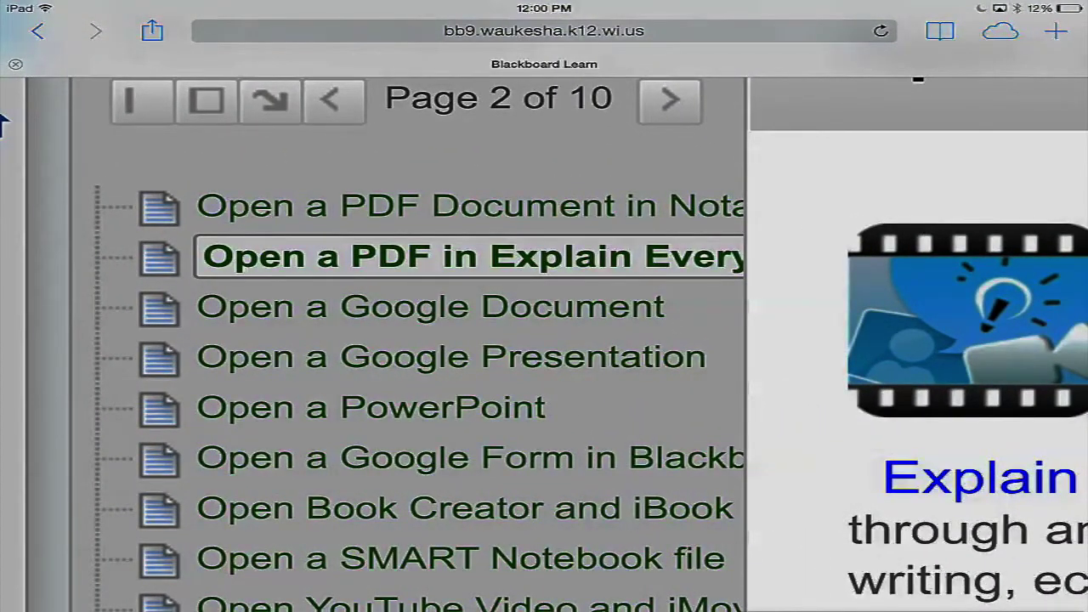
{"action": "left_click", "coordinate": [234, 313]}
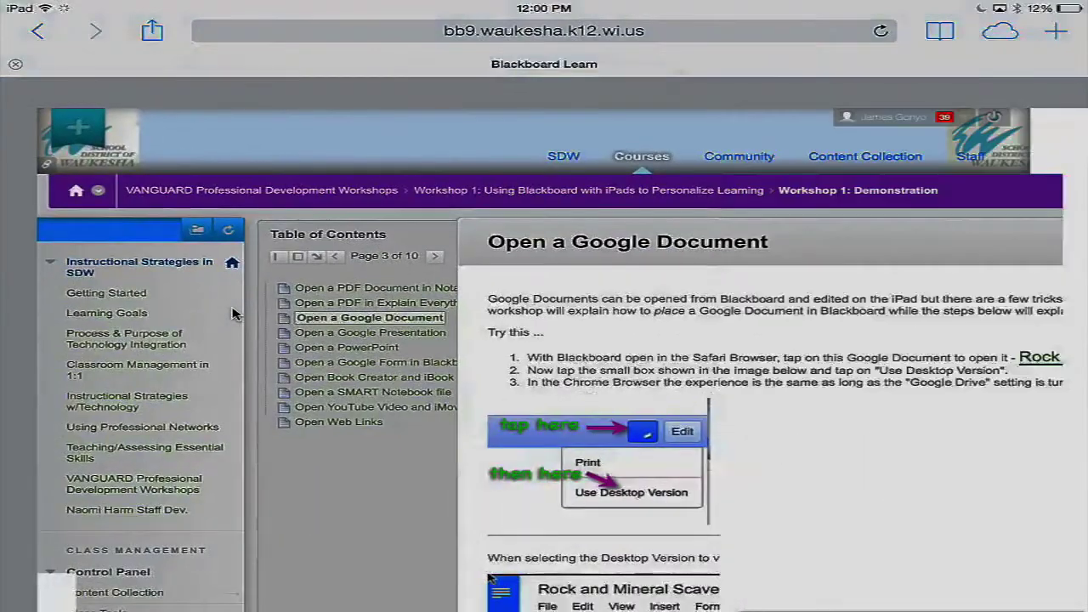
{"action": "scroll", "coordinate": [233, 313], "scroll_direction": "right", "scroll_amount": 5}
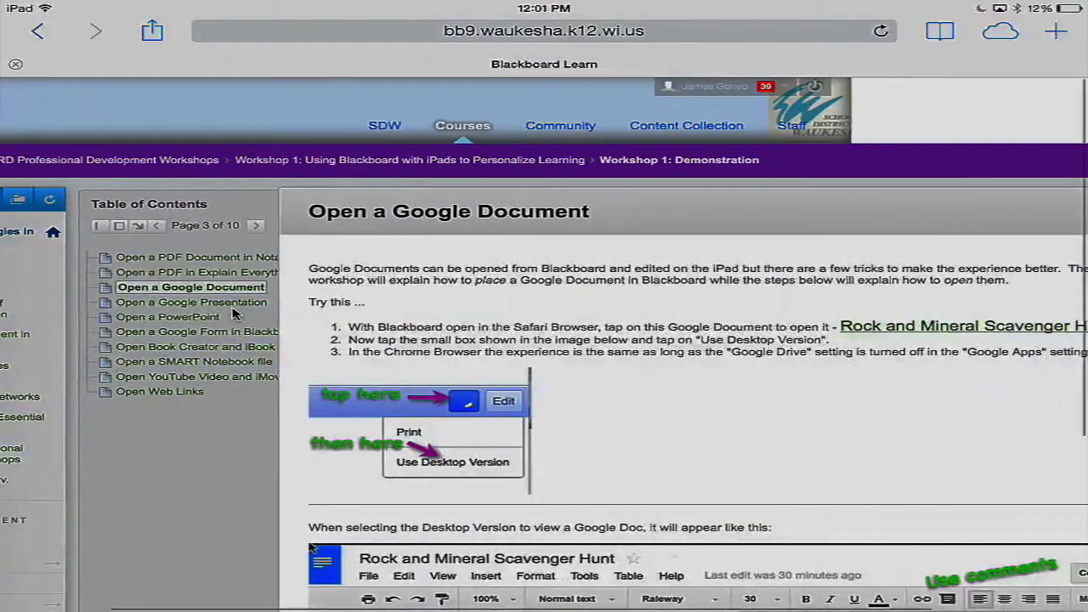
{"action": "scroll", "coordinate": [234, 313], "scroll_direction": "right", "scroll_amount": 2}
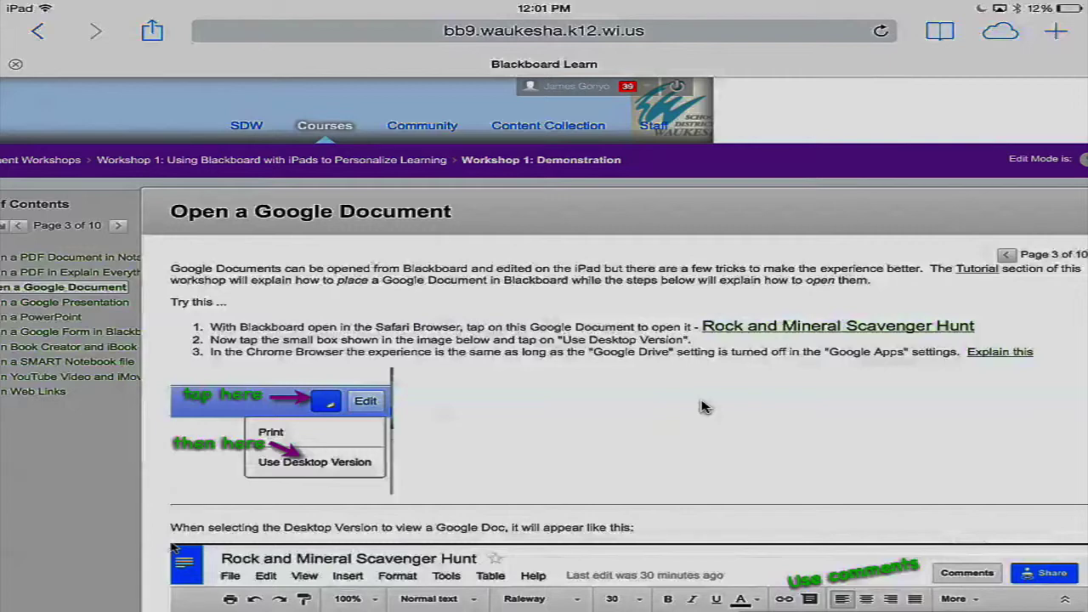
- Open the Rock and Mineral Scavenger Hunt document, continue to its desktop version, and dismiss the unsupported browser notice
{"action": "left_click", "coordinate": [764, 326]}
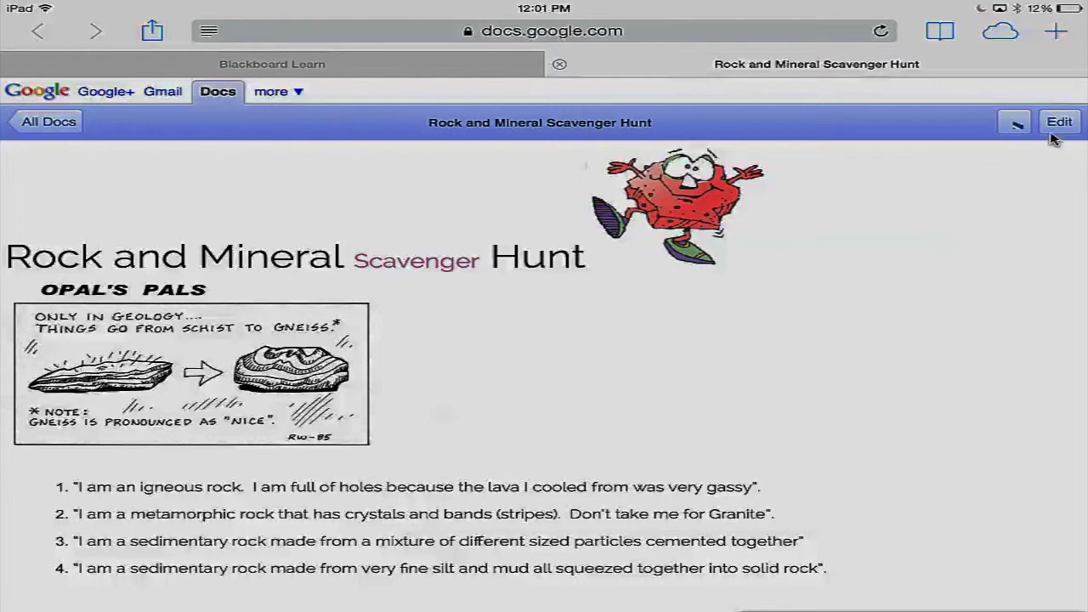
{"action": "left_click", "coordinate": [1016, 123]}
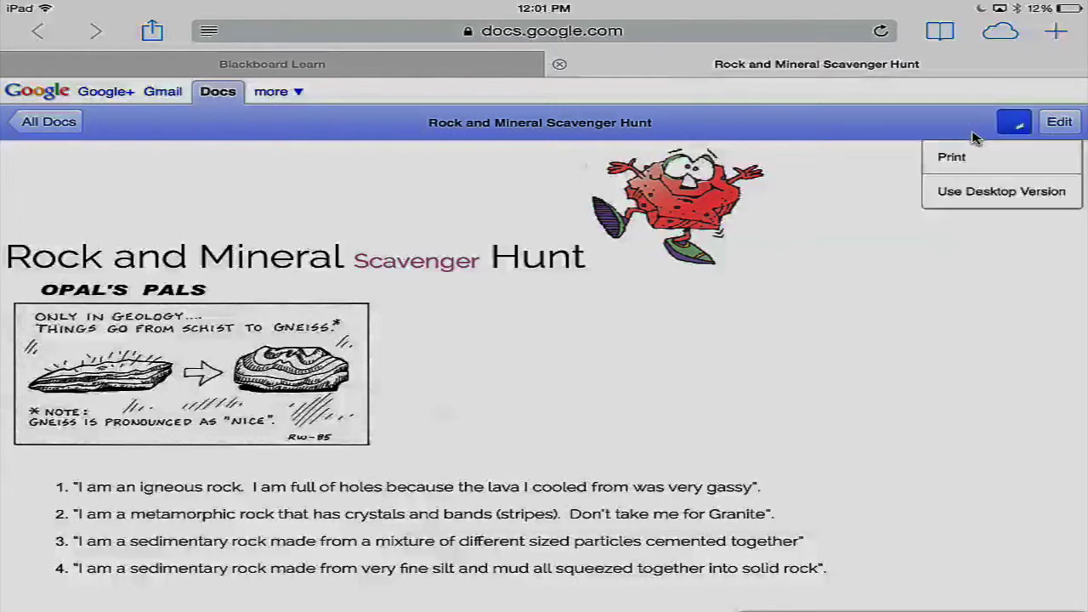
{"action": "left_click", "coordinate": [974, 192]}
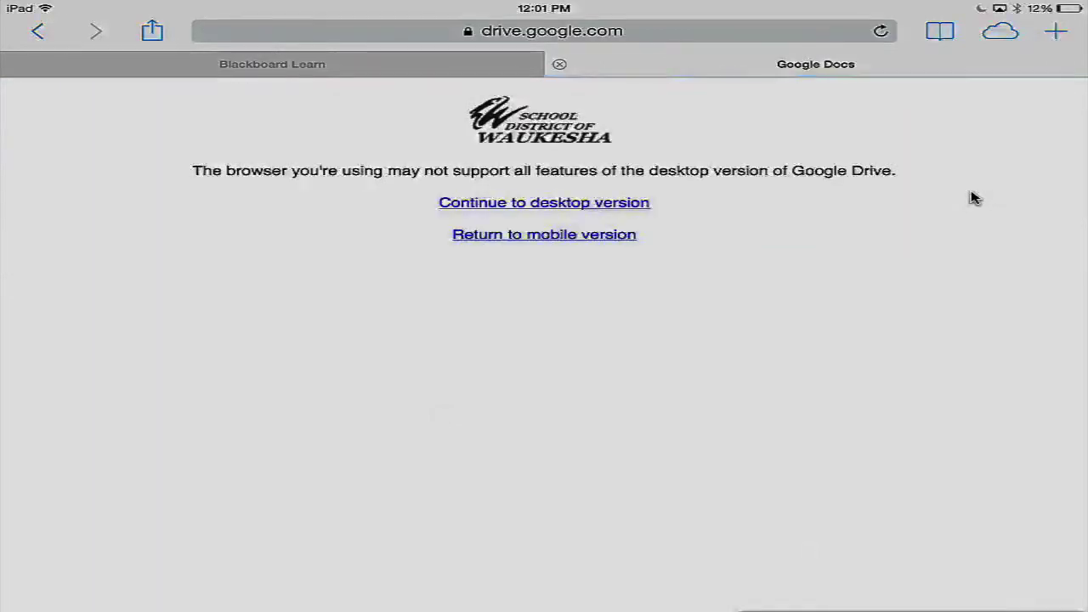
{"action": "left_click", "coordinate": [573, 207]}
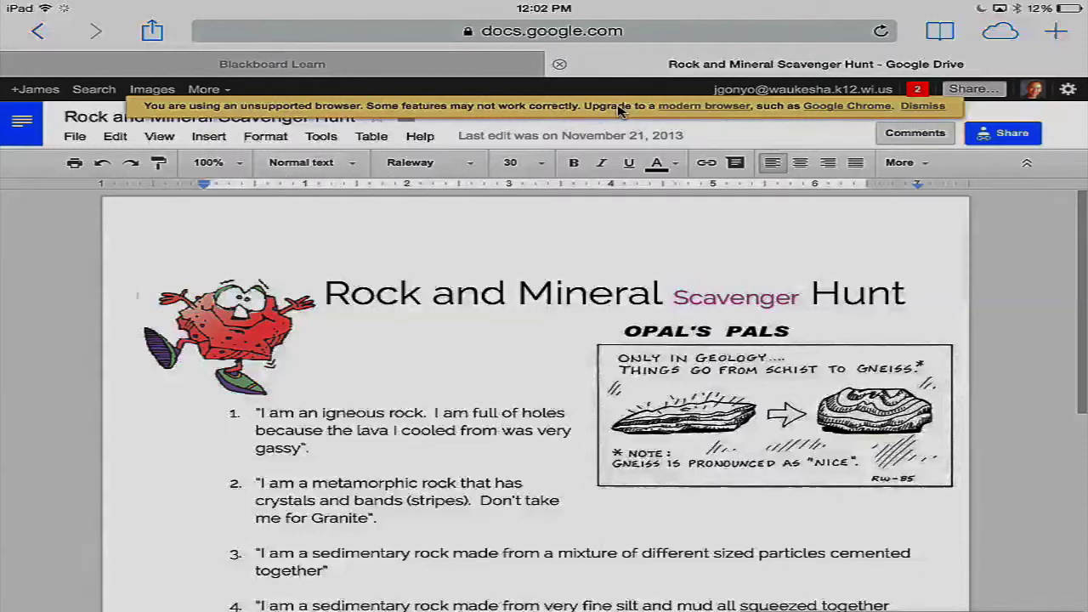
{"action": "left_click", "coordinate": [922, 106]}
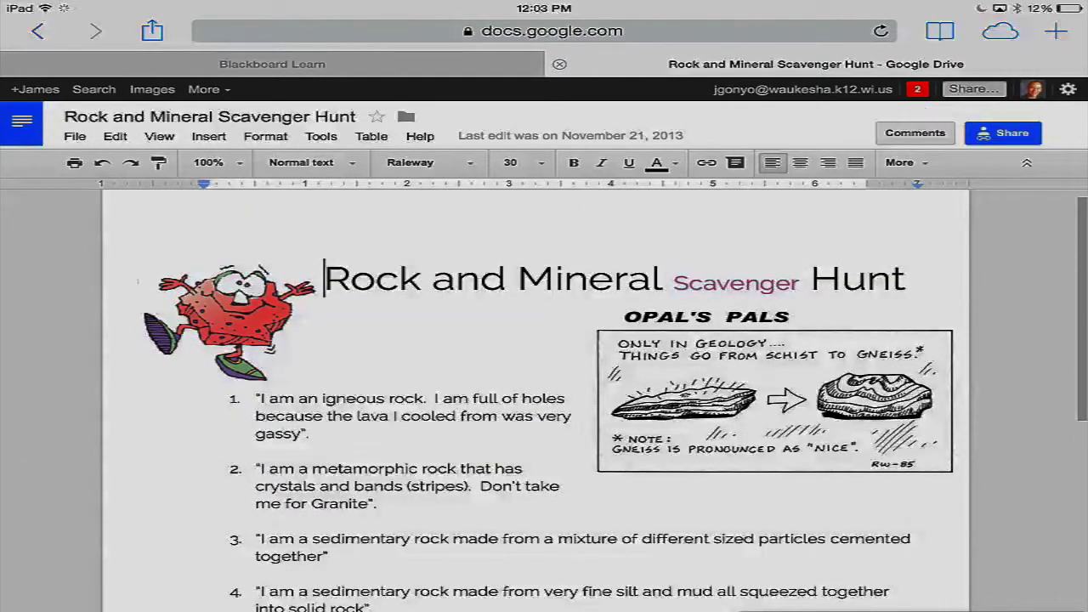
- Close the Rock and Mineral Scavenger Hunt document and go to the "Open a Google Presentation" page in Blackboard
{"action": "left_click", "coordinate": [559, 66]}
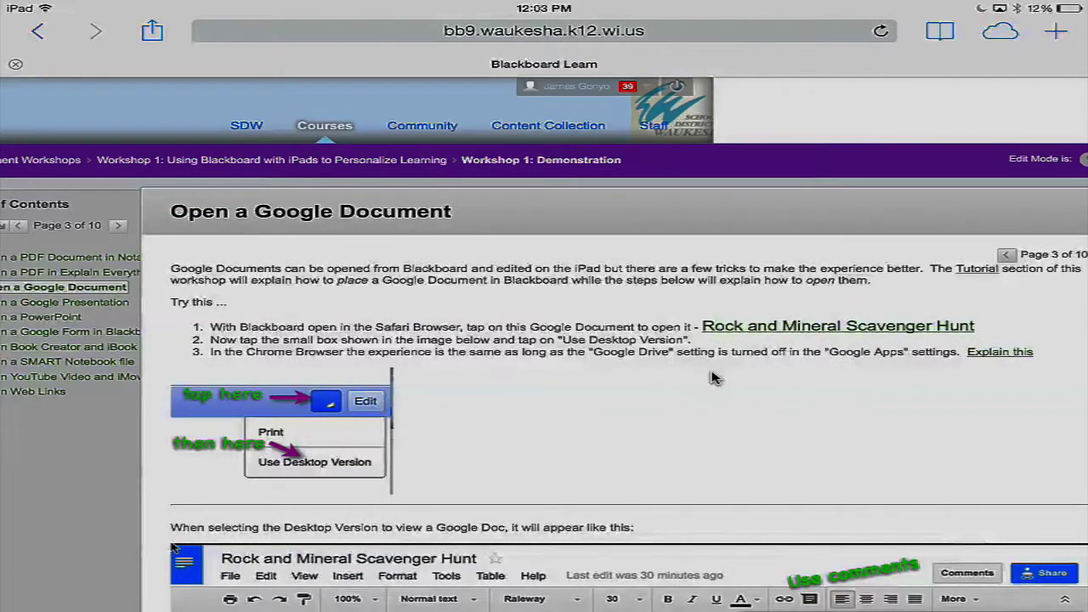
{"action": "scroll", "coordinate": [714, 378], "scroll_direction": "down", "scroll_amount": 5}
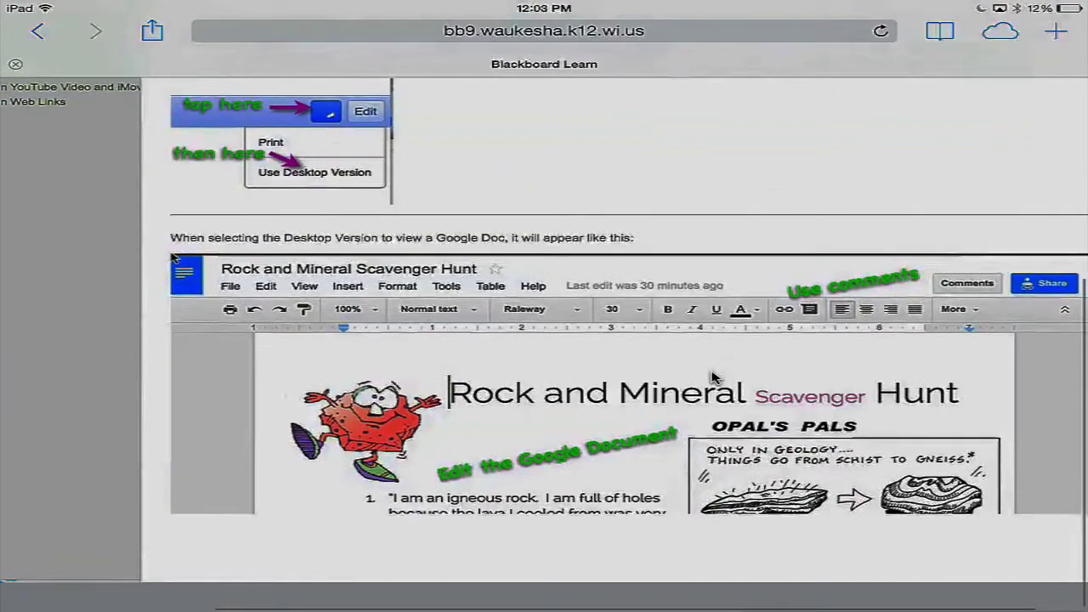
{"action": "scroll", "coordinate": [714, 378], "scroll_direction": "up", "scroll_amount": 3}
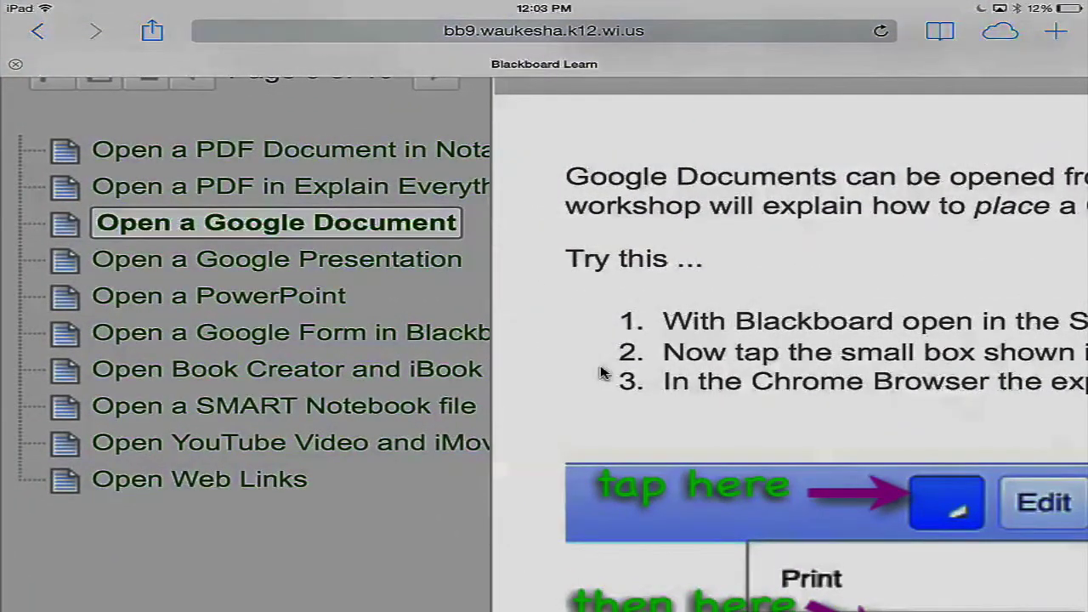
{"action": "left_click", "coordinate": [255, 259]}
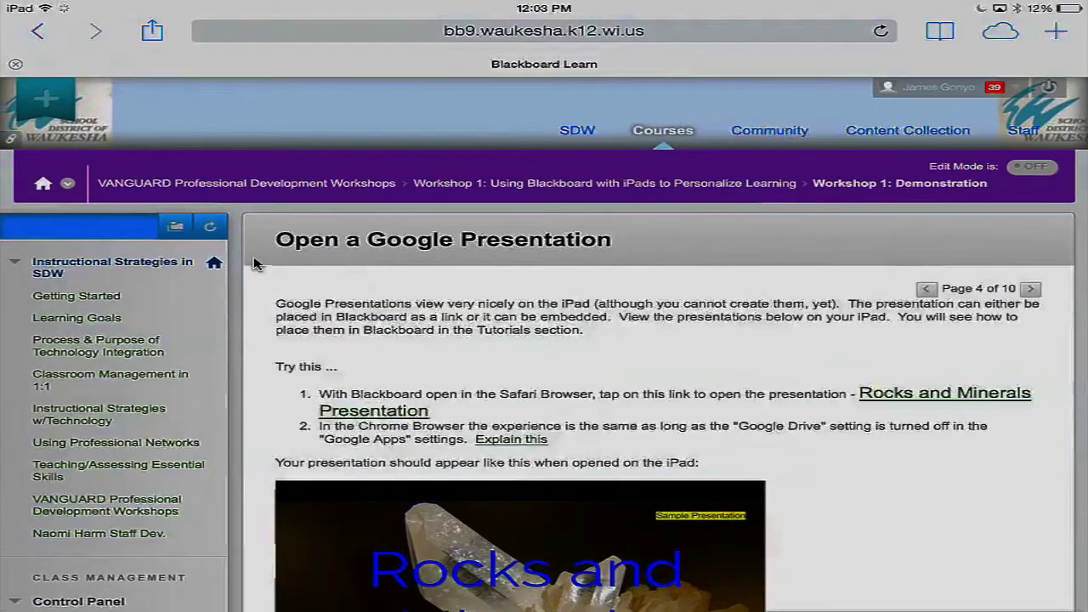
{"action": "scroll", "coordinate": [255, 263], "scroll_direction": "down", "scroll_amount": 1}
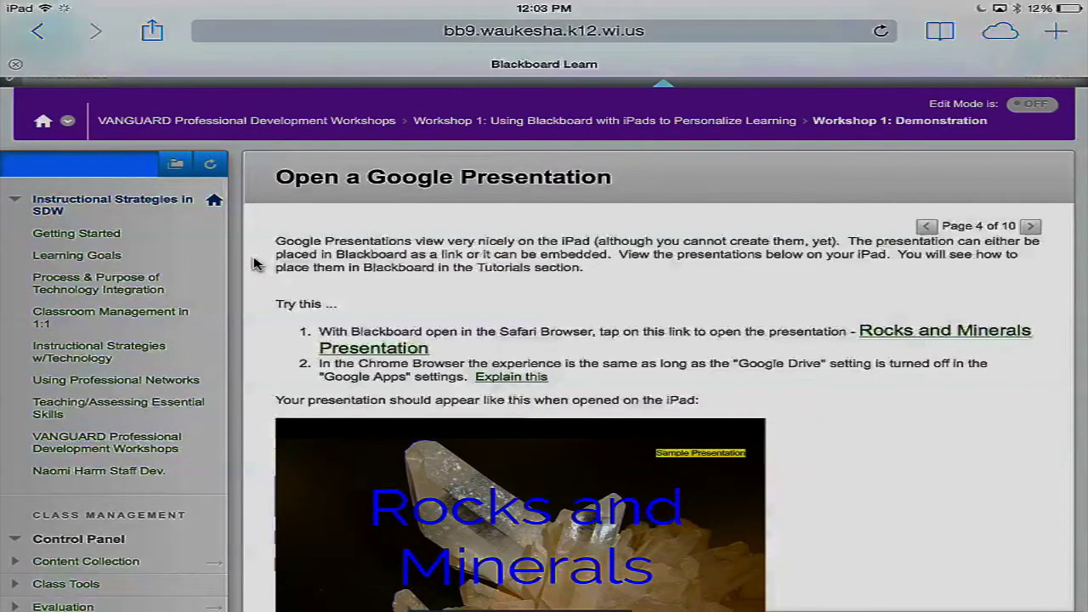
{"action": "left_click", "coordinate": [253, 263]}
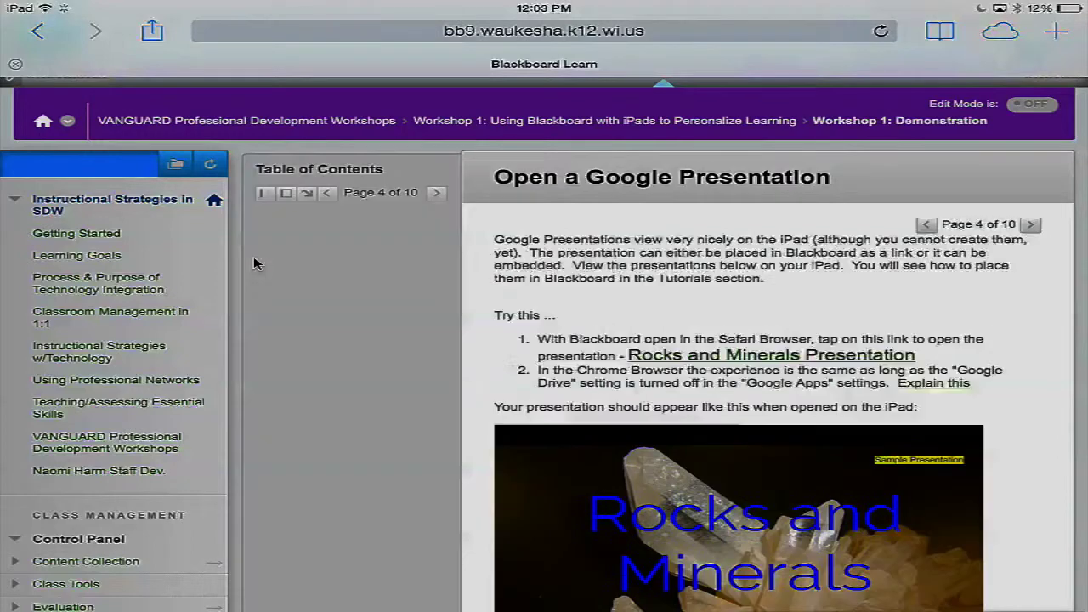
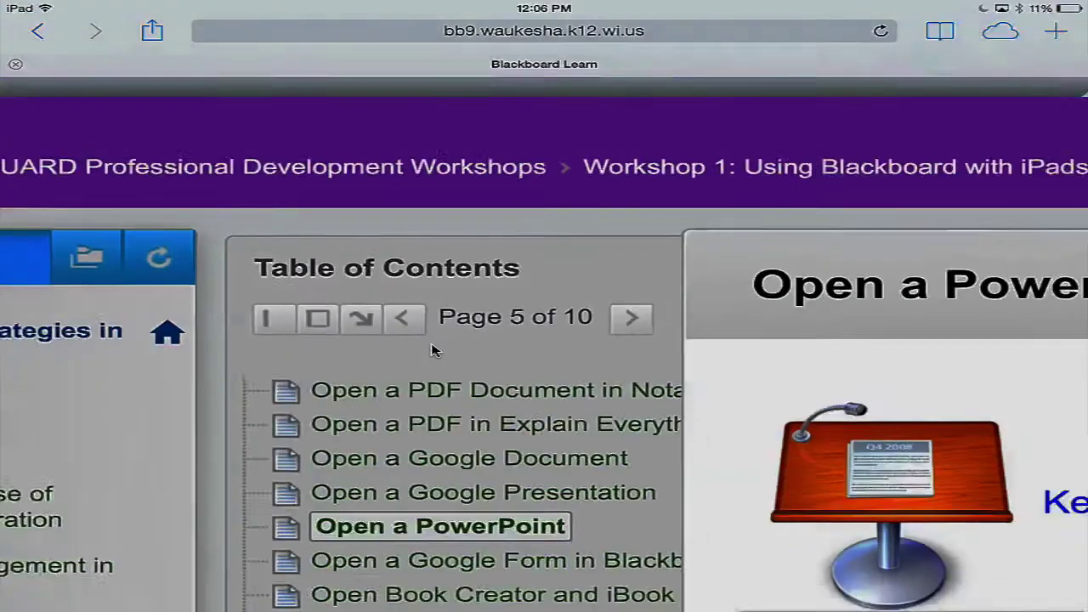
- Open the Fossil Lab Presentation from the "Open a PowerPoint" page and import it into Keynote, dismissing the import warnings
{"action": "scroll", "coordinate": [432, 350], "scroll_direction": "down", "scroll_amount": 1}
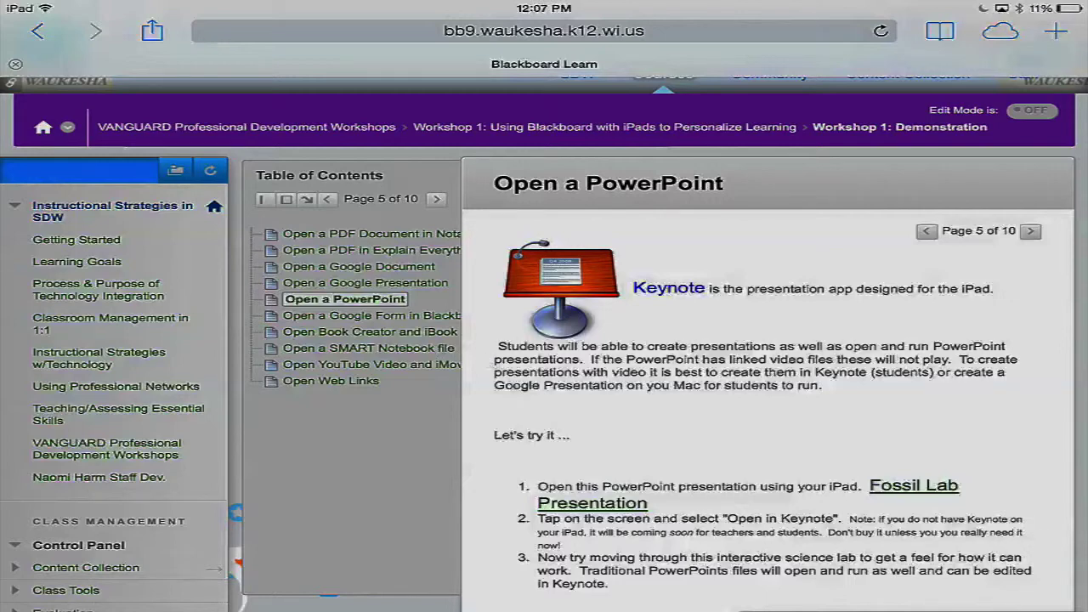
{"action": "scroll", "coordinate": [434, 348], "scroll_direction": "down", "scroll_amount": 1}
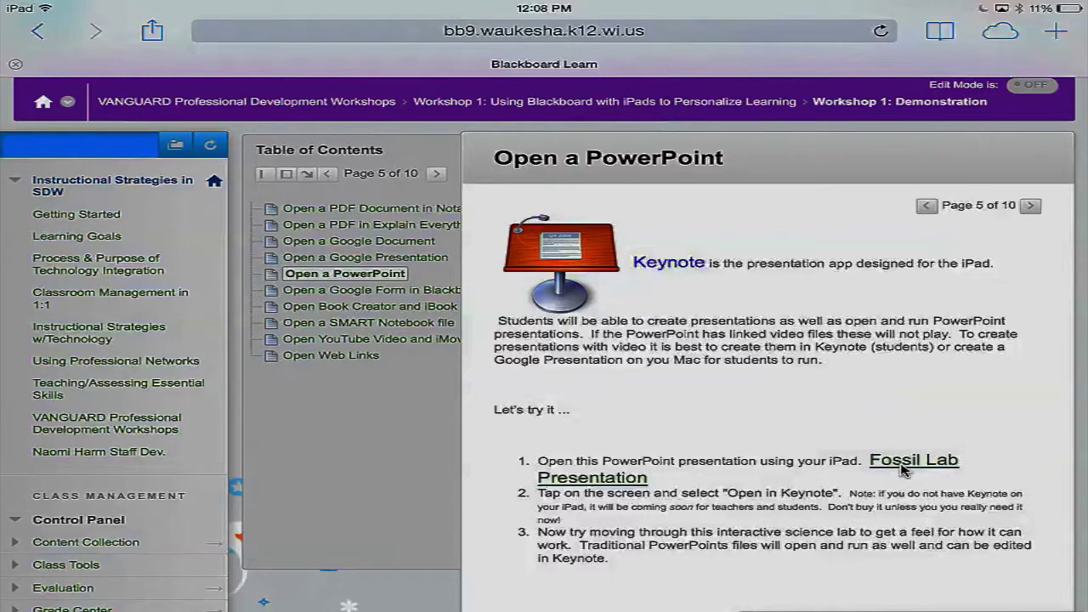
{"action": "left_click", "coordinate": [904, 466]}
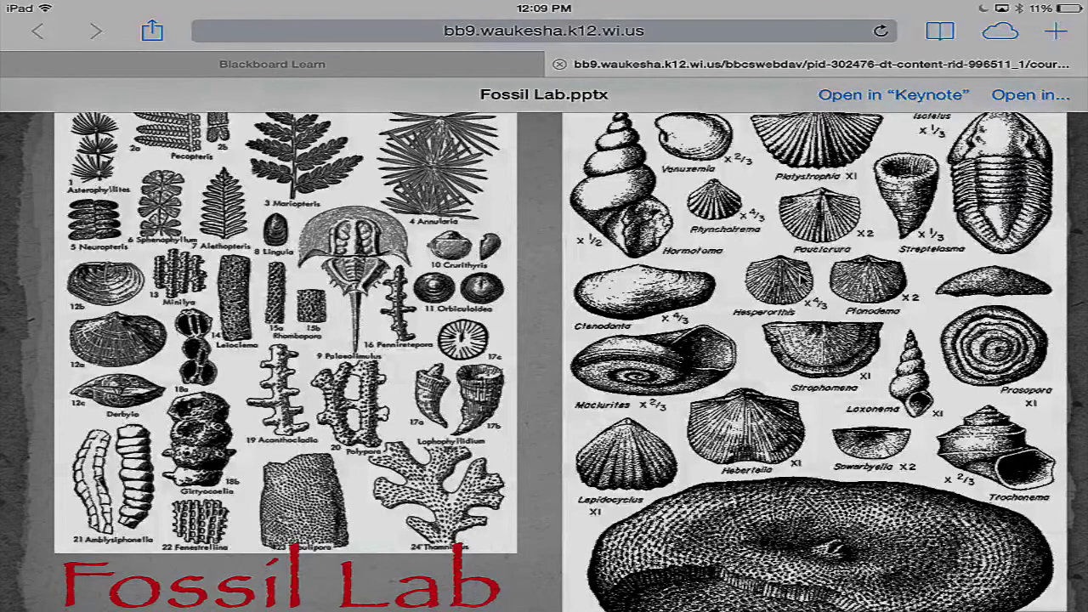
{"action": "left_click", "coordinate": [1030, 94]}
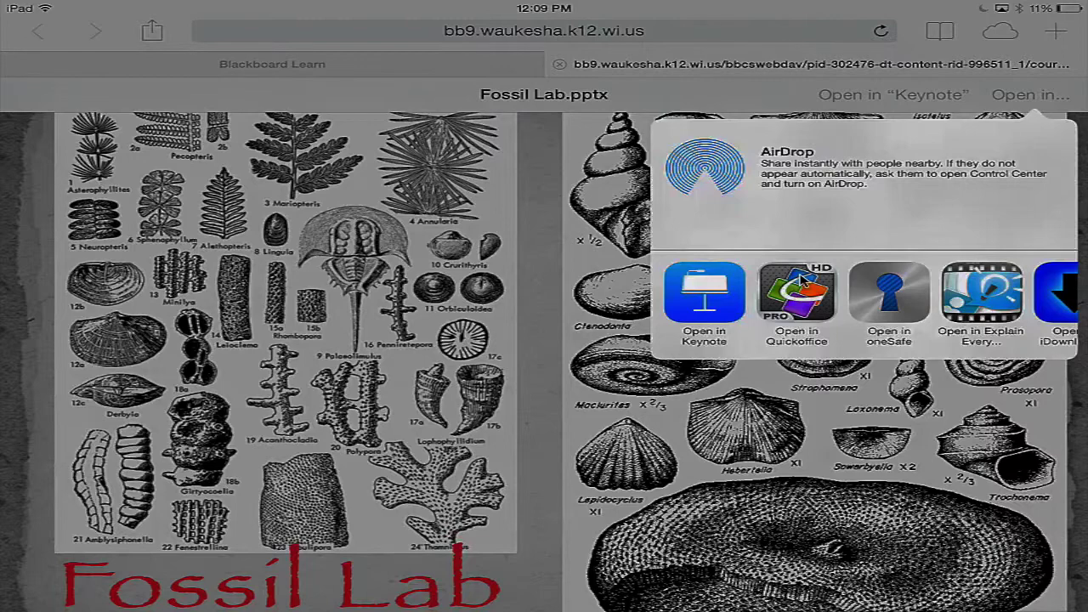
{"action": "left_click", "coordinate": [800, 289]}
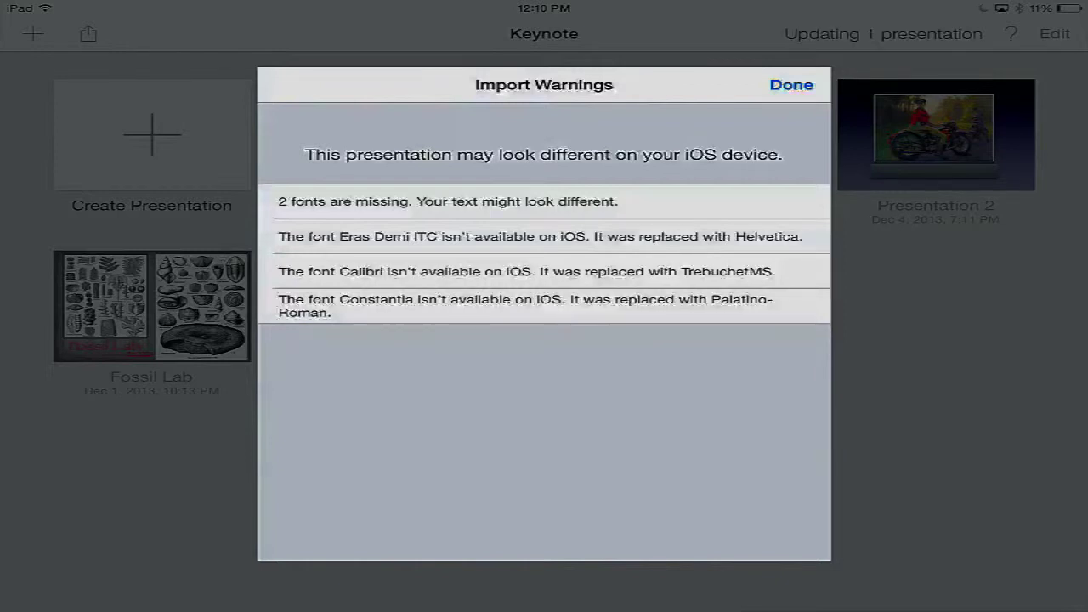
{"action": "left_click", "coordinate": [782, 85]}
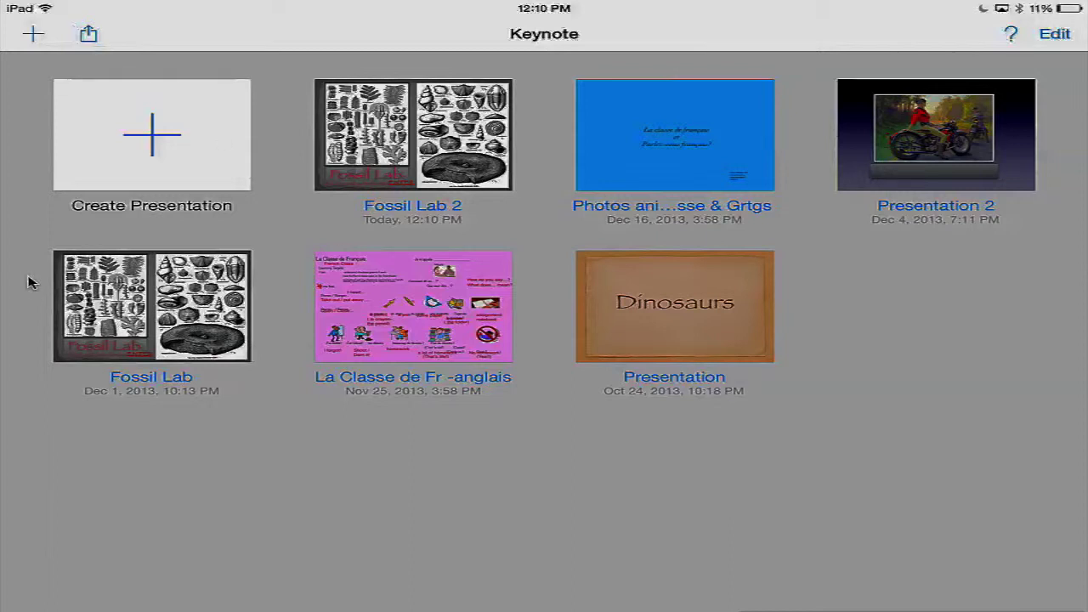
- Play the Fossil Lab 2 presentation and go to Station 4 from the Fossil Lab Index
{"action": "left_click", "coordinate": [435, 109]}
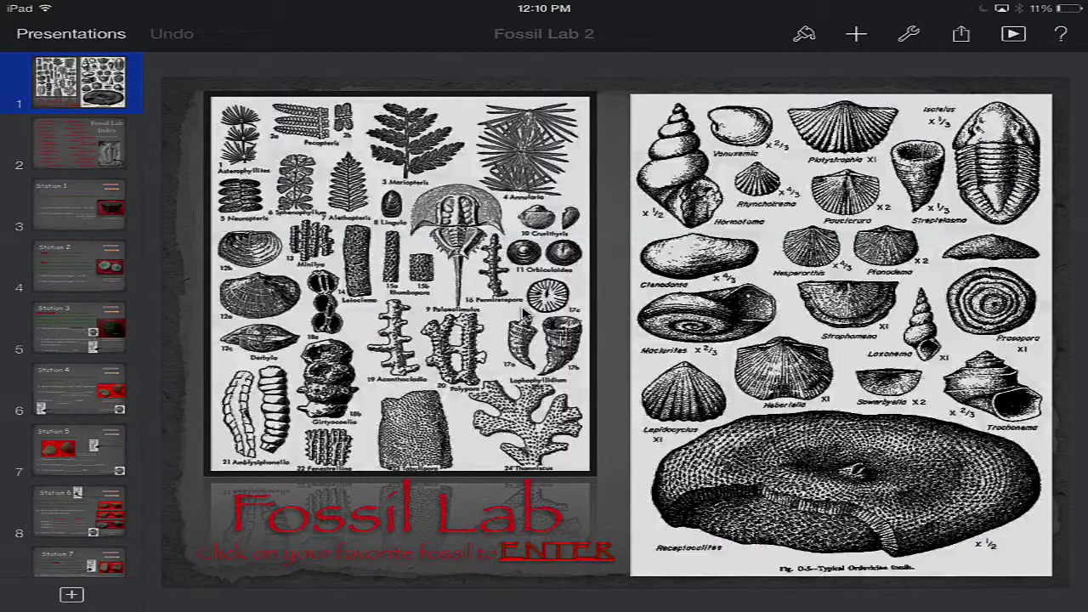
{"action": "left_click", "coordinate": [1014, 34]}
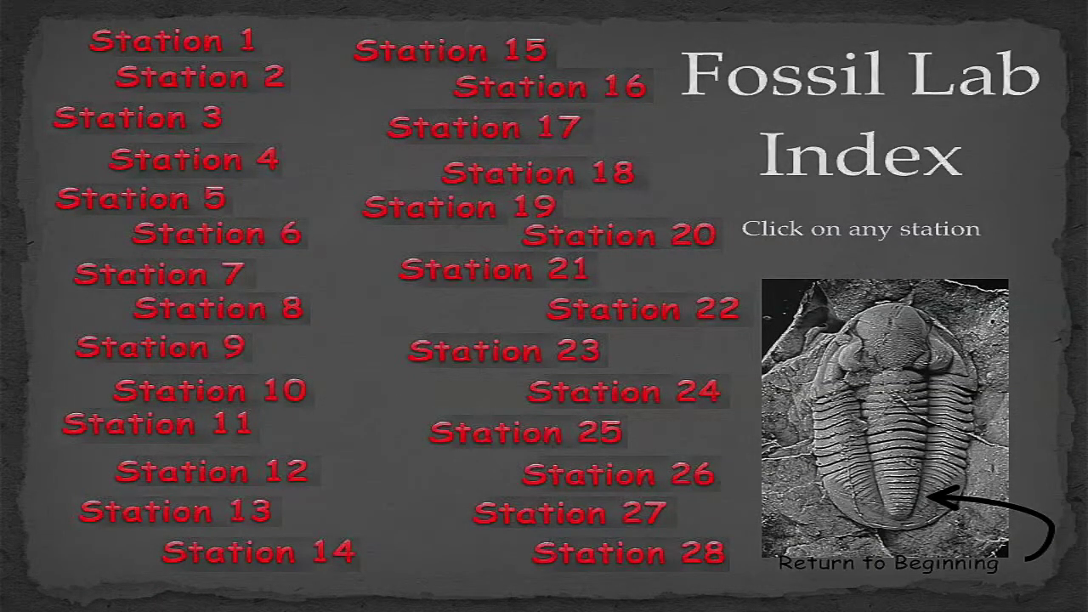
{"action": "left_click", "coordinate": [194, 159]}
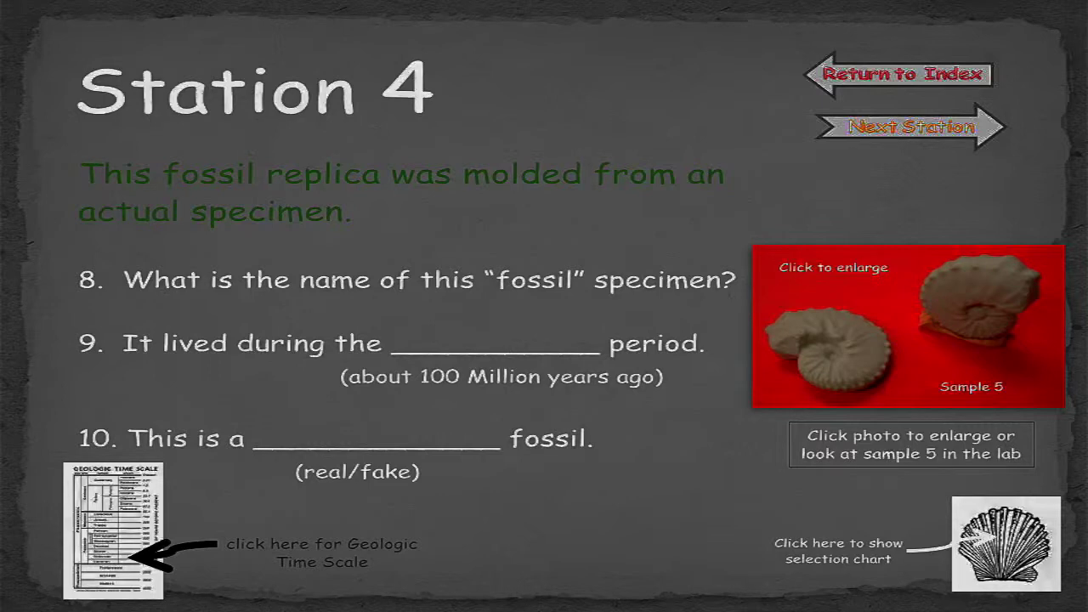
- Enlarge the Sample 5 fossil photo on Station 4, view the fossil selection chart, and return to Station 4
{"action": "mouse_move", "coordinate": [859, 387]}
{"action": "mouse_move", "coordinate": [1024, 307]}
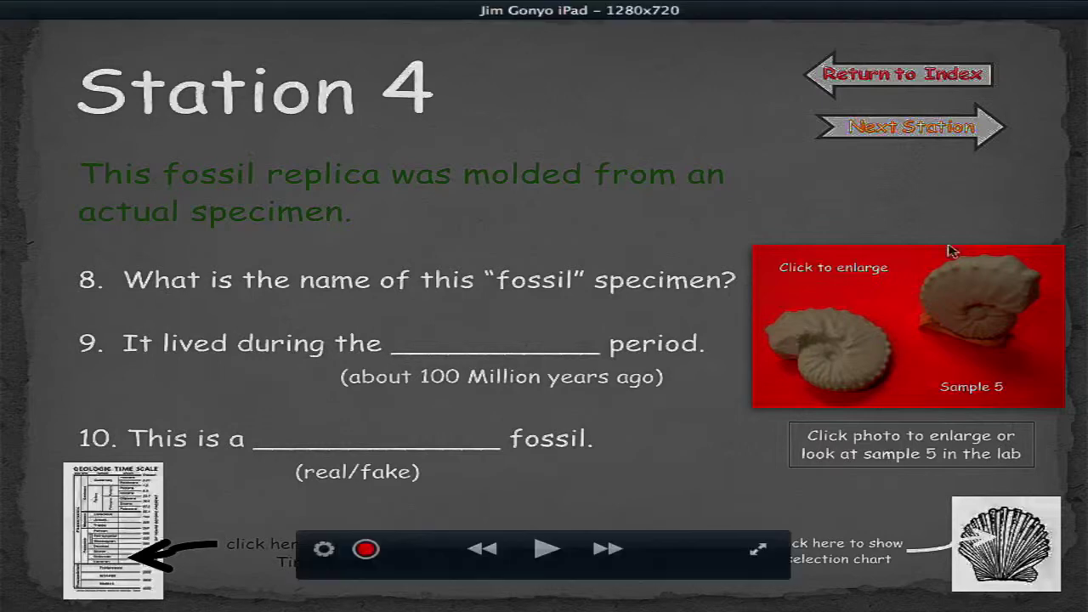
{"action": "left_click", "coordinate": [913, 336]}
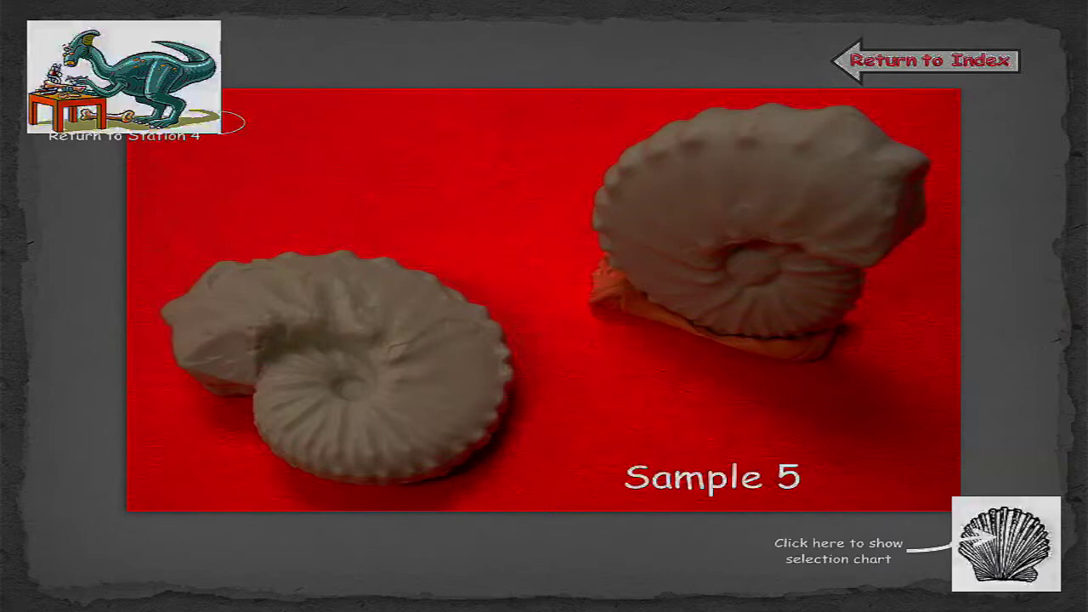
{"action": "mouse_move", "coordinate": [733, 231]}
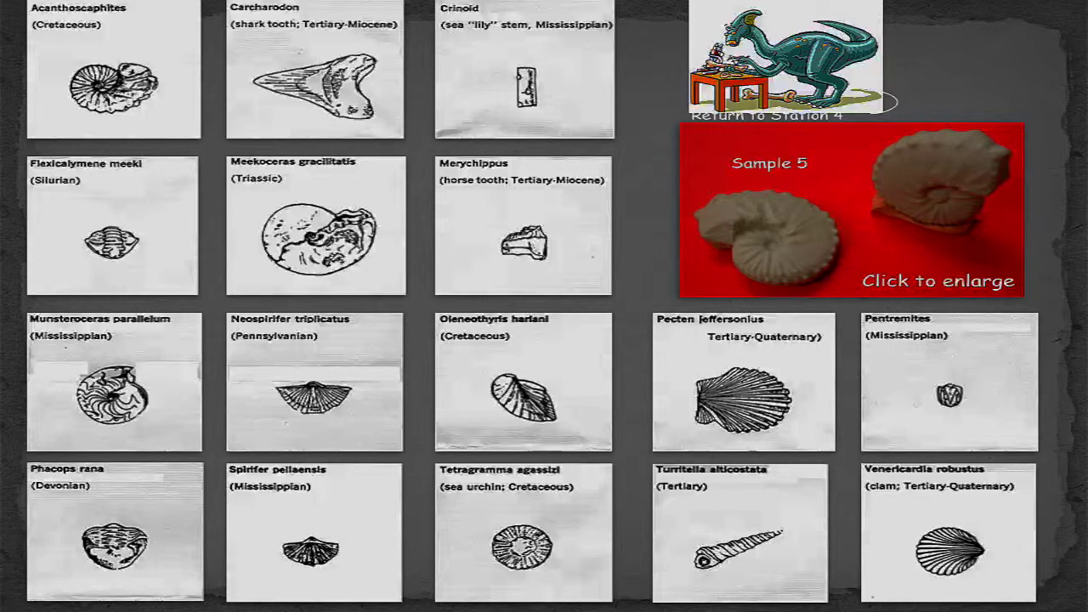
{"action": "mouse_move", "coordinate": [821, 260]}
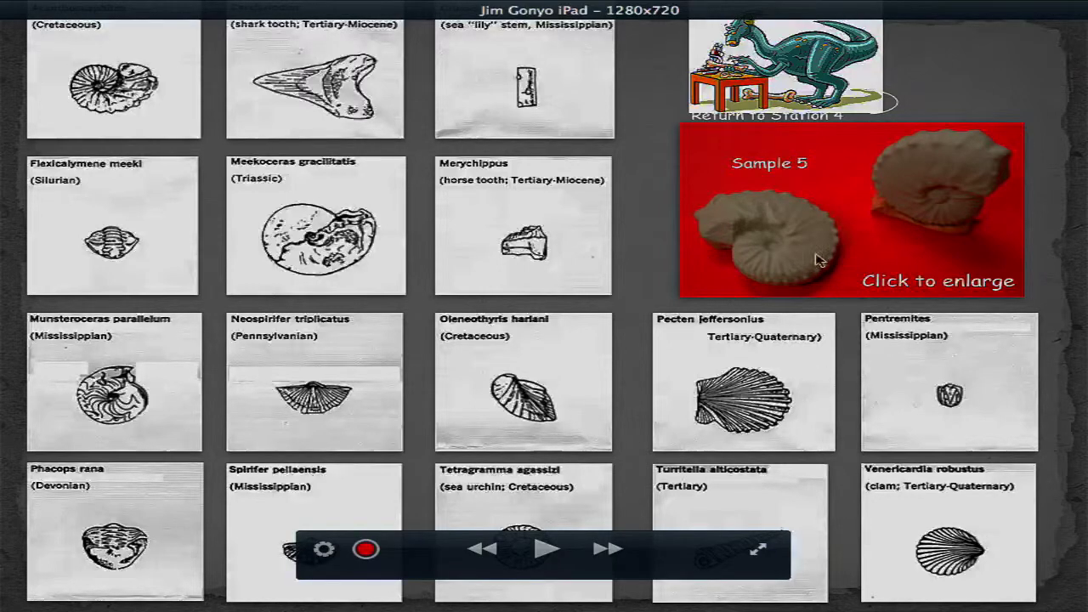
{"action": "left_click", "coordinate": [789, 77]}
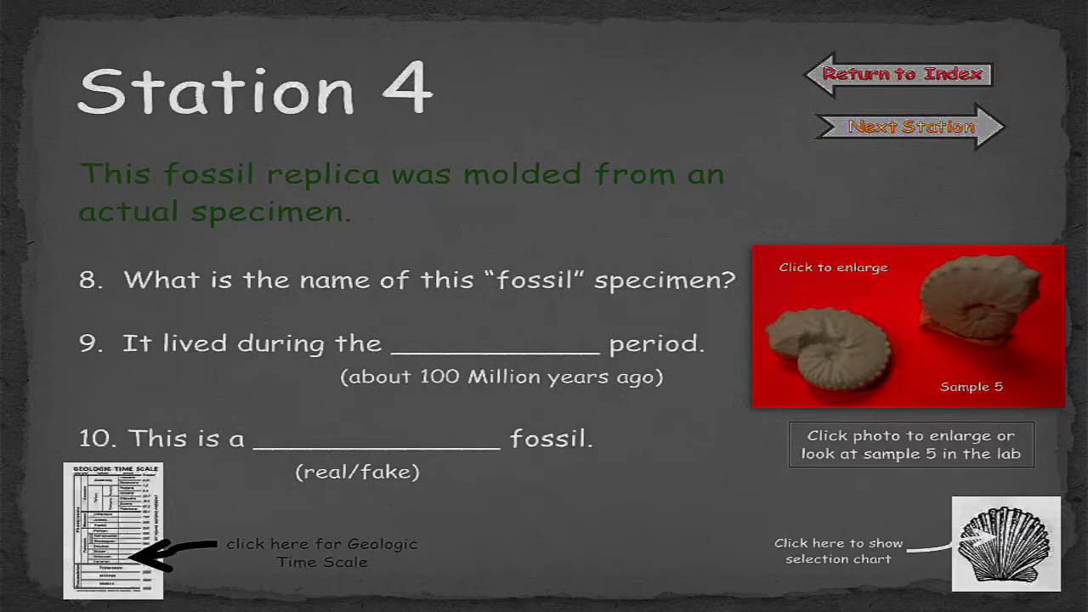
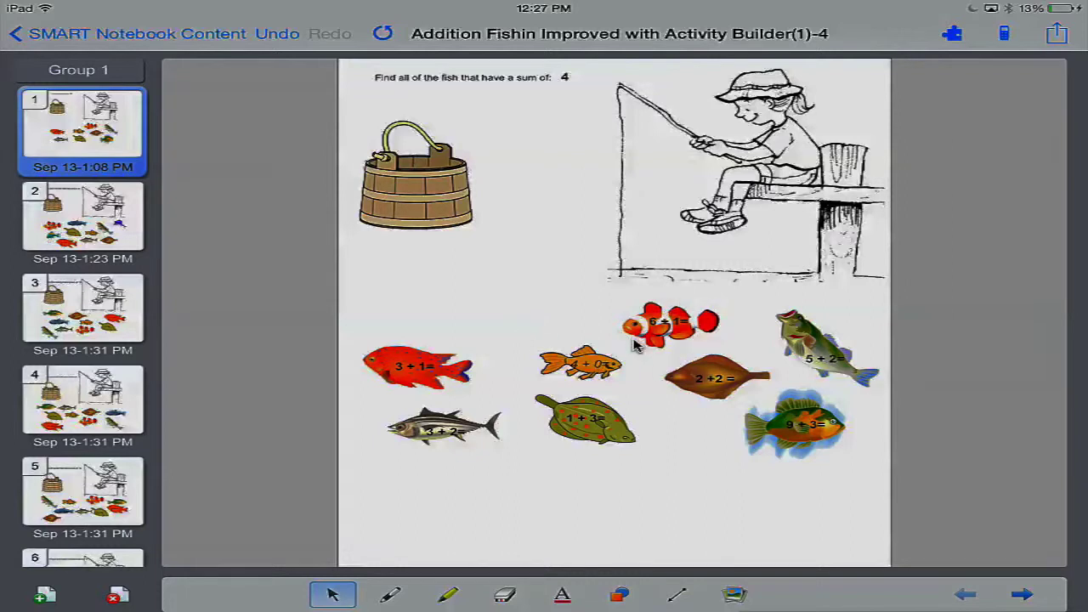
- Try to put the 6 + 1 fish into the bucket on page 1 and reset the Addition Fishin activity
{"action": "left_click_drag", "start_coordinate": [671, 323], "coordinate": [410, 192]}
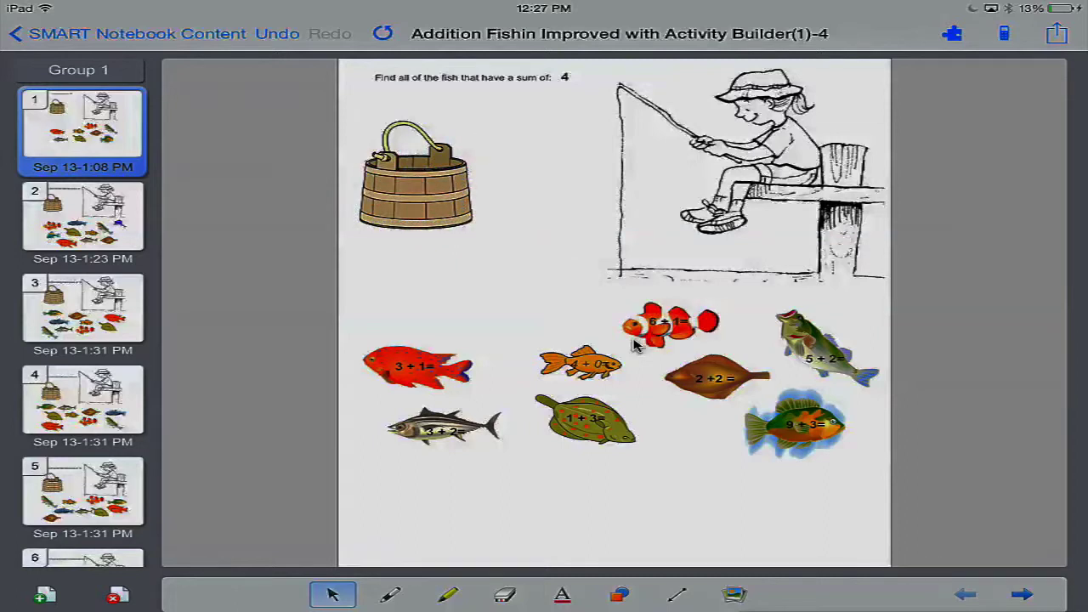
{"action": "left_click", "coordinate": [962, 38]}
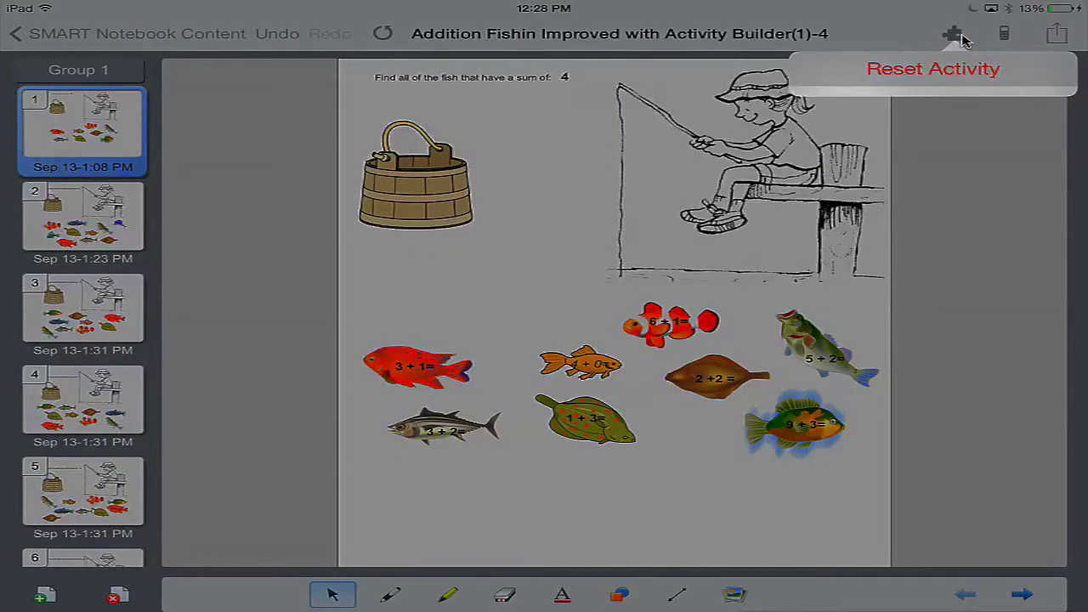
{"action": "left_click", "coordinate": [933, 68]}
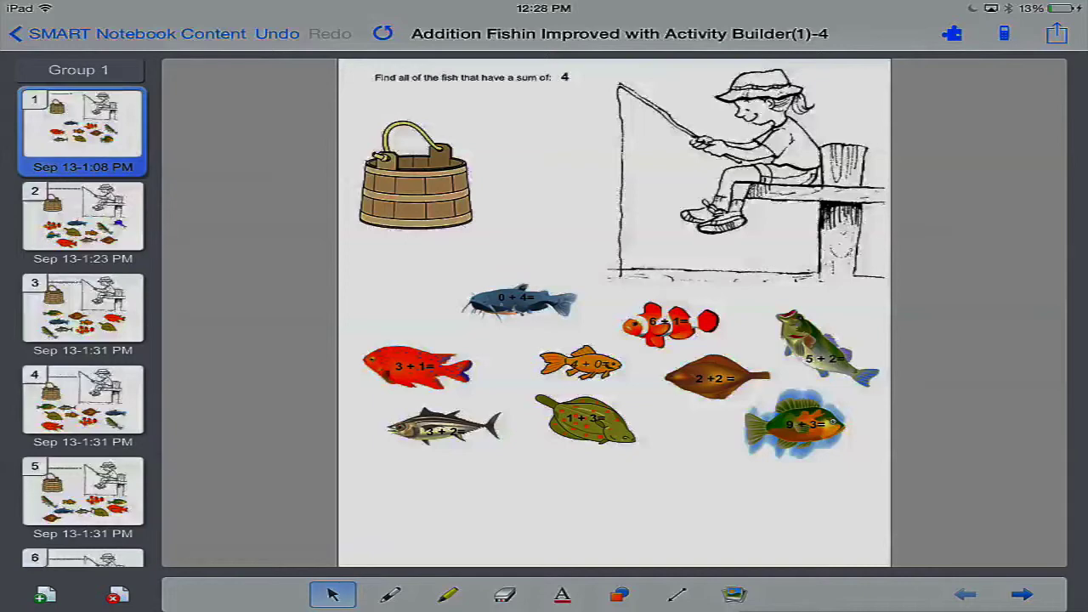
- Return to Safari, close the uploaded ROCKS.notebook tab, and download the Google Drive version of Rocks to open it in Notebook
{"action": "key", "text": "super"}
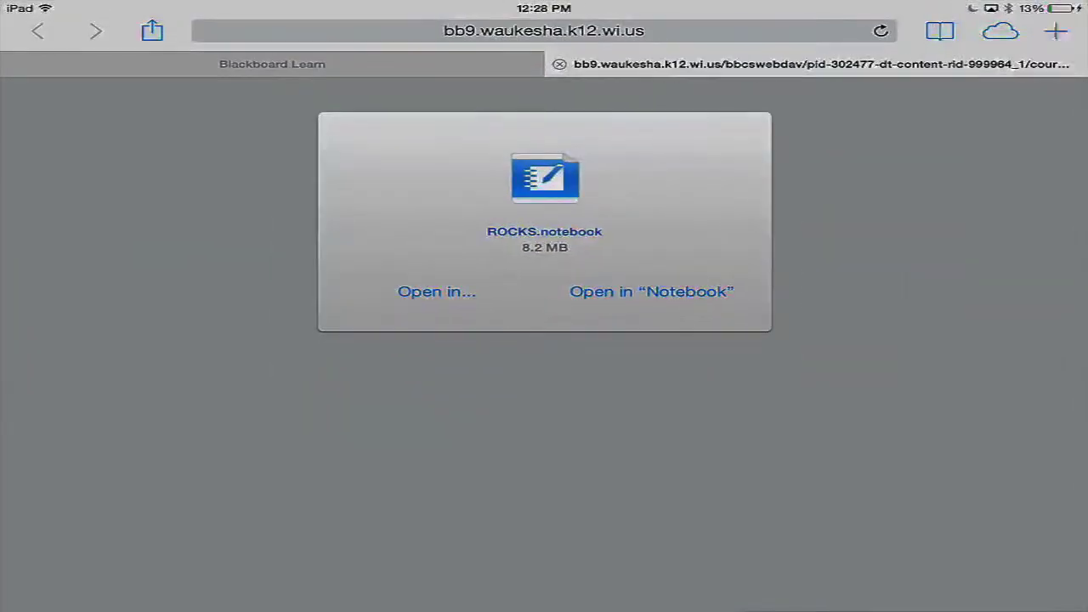
{"action": "left_click", "coordinate": [559, 66]}
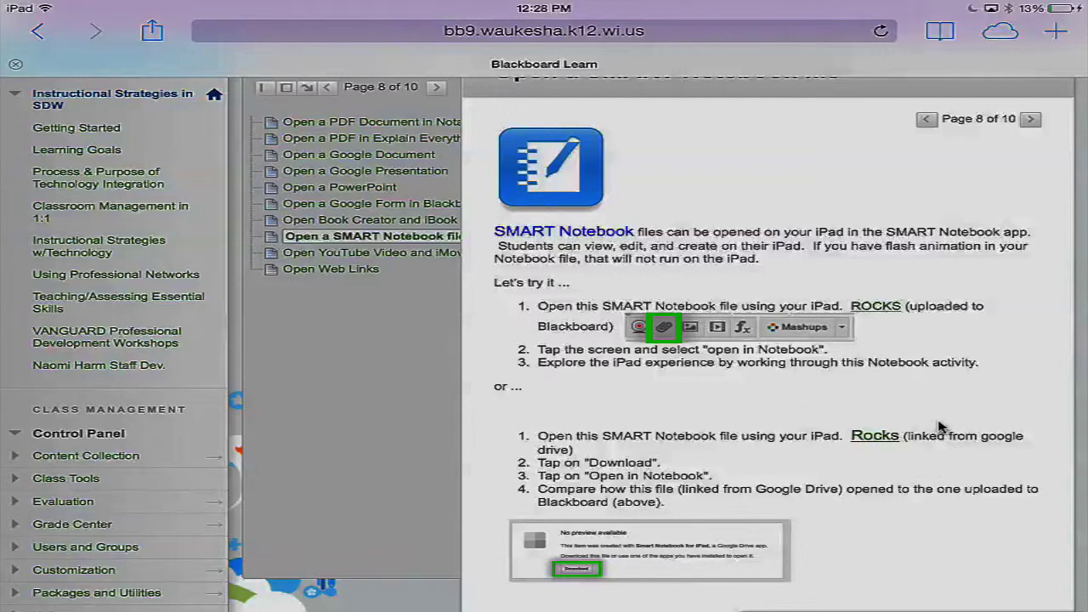
{"action": "left_click", "coordinate": [873, 436]}
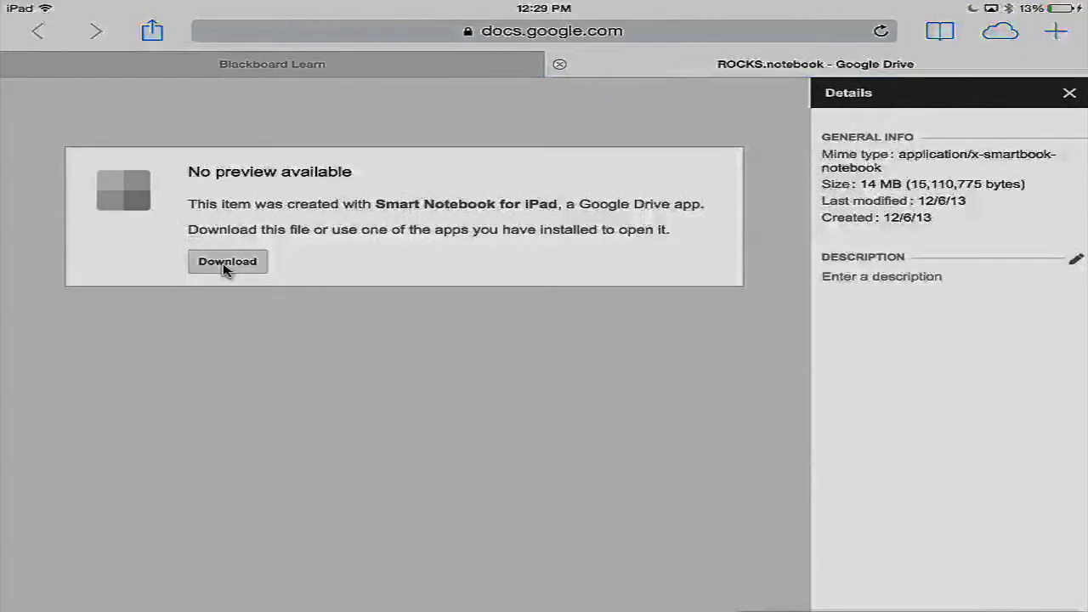
{"action": "left_click", "coordinate": [227, 262]}
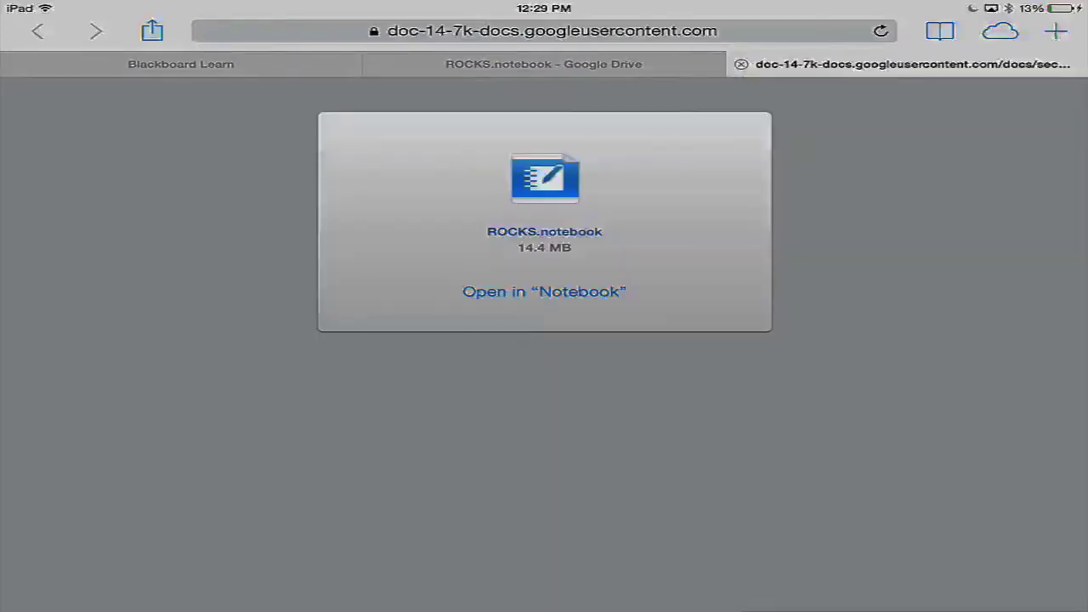
{"action": "left_click", "coordinate": [544, 292]}
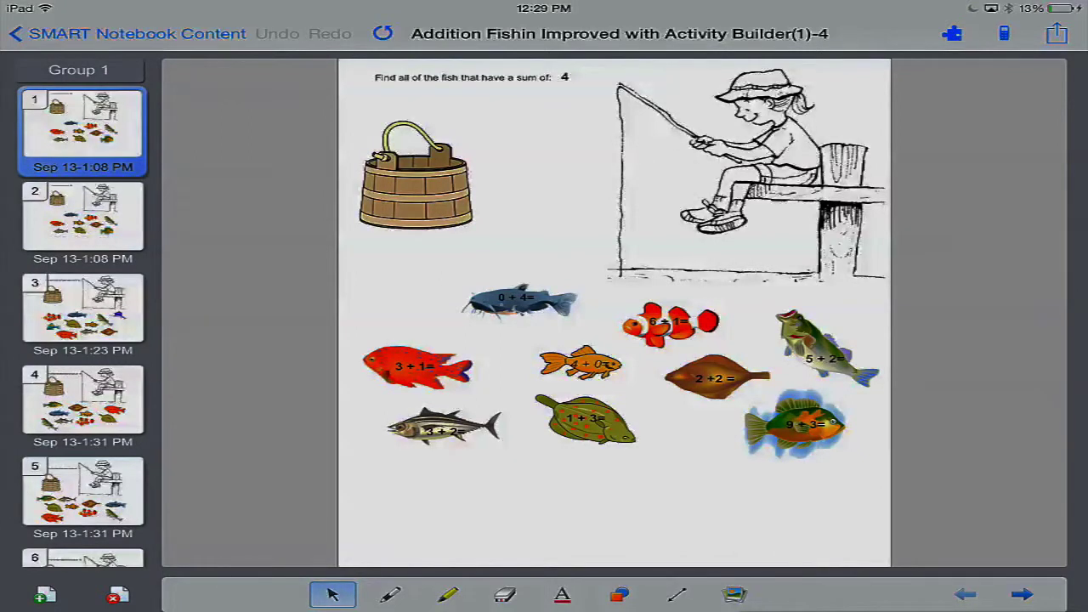
- Open ROCKS-12 from the SMART Notebook content and place the MAGMA label in the lower-right box of The Rock Cycle page
{"action": "left_click", "coordinate": [51, 34]}
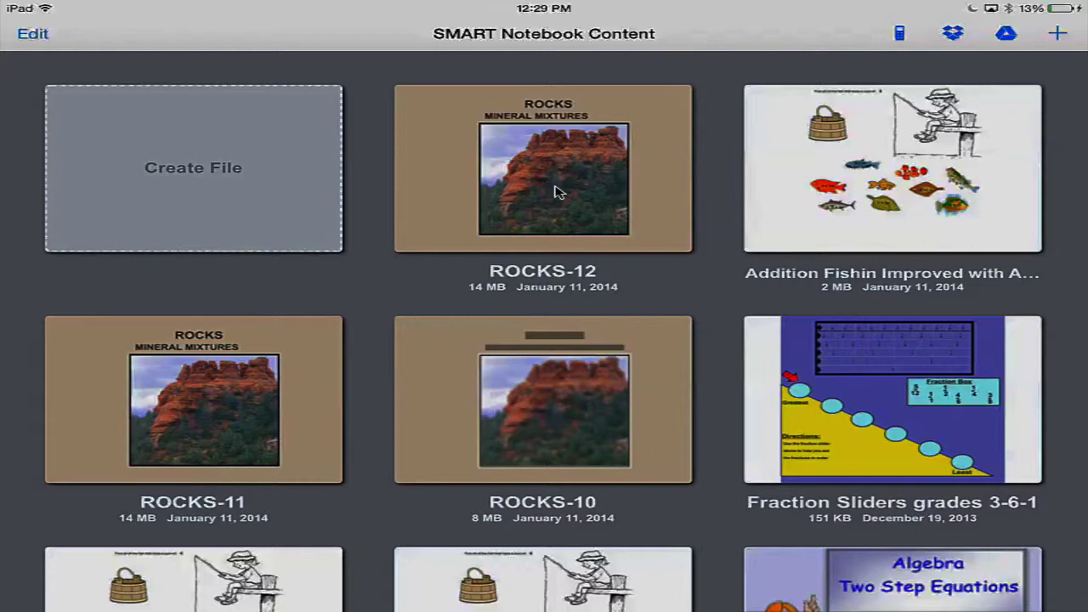
{"action": "left_click", "coordinate": [507, 170]}
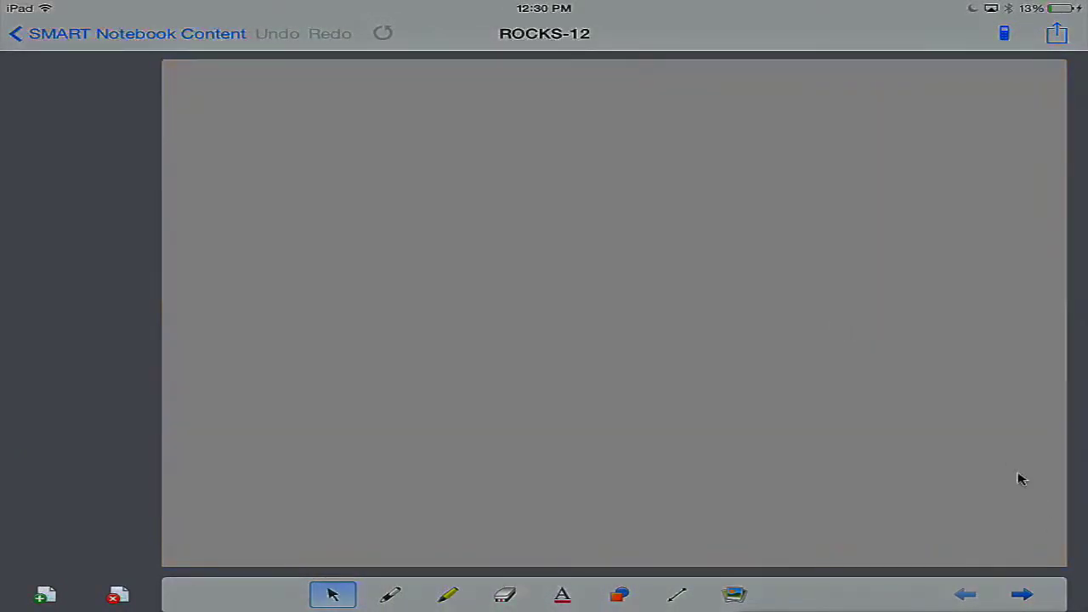
{"action": "left_click", "coordinate": [971, 600]}
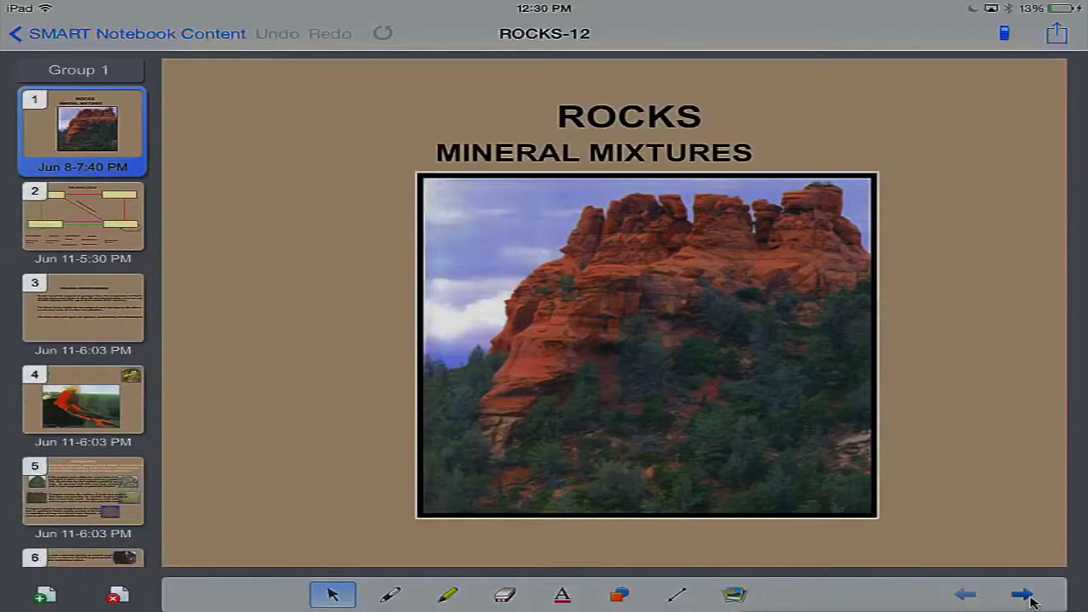
{"action": "left_click", "coordinate": [1021, 595]}
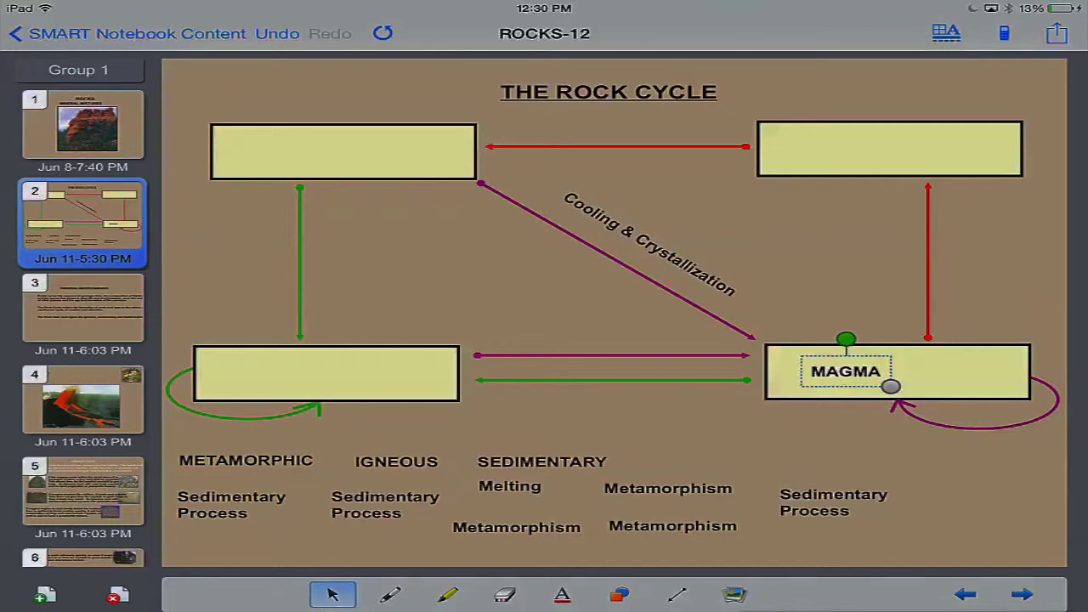
- Switch back to Safari and close both the downloaded ROCKS.notebook tab and its Google Drive tab
{"action": "key", "text": "super+h"}
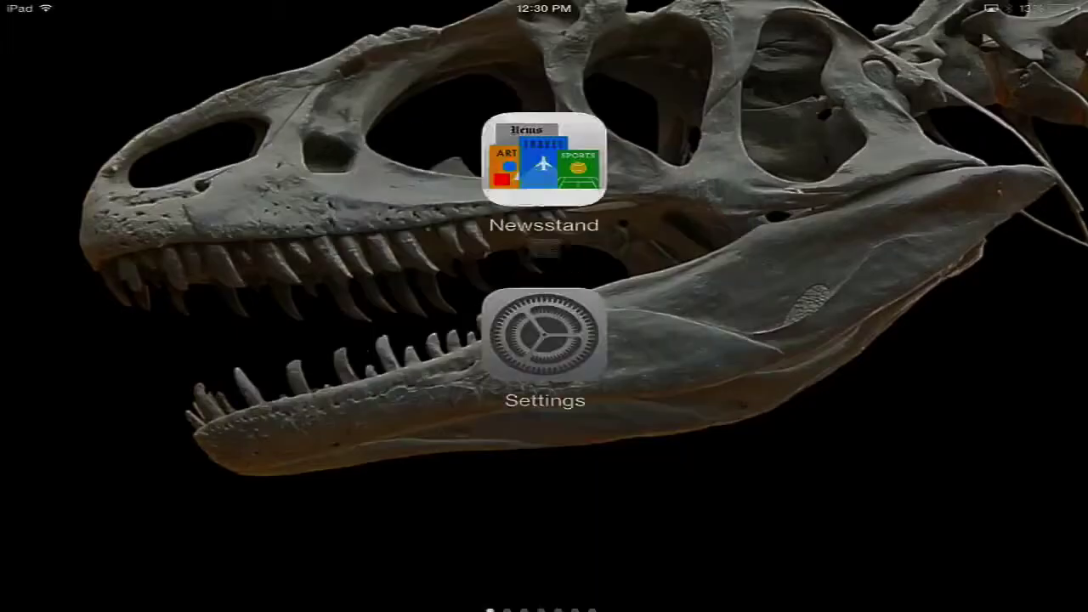
{"action": "left_click", "coordinate": [126, 556]}
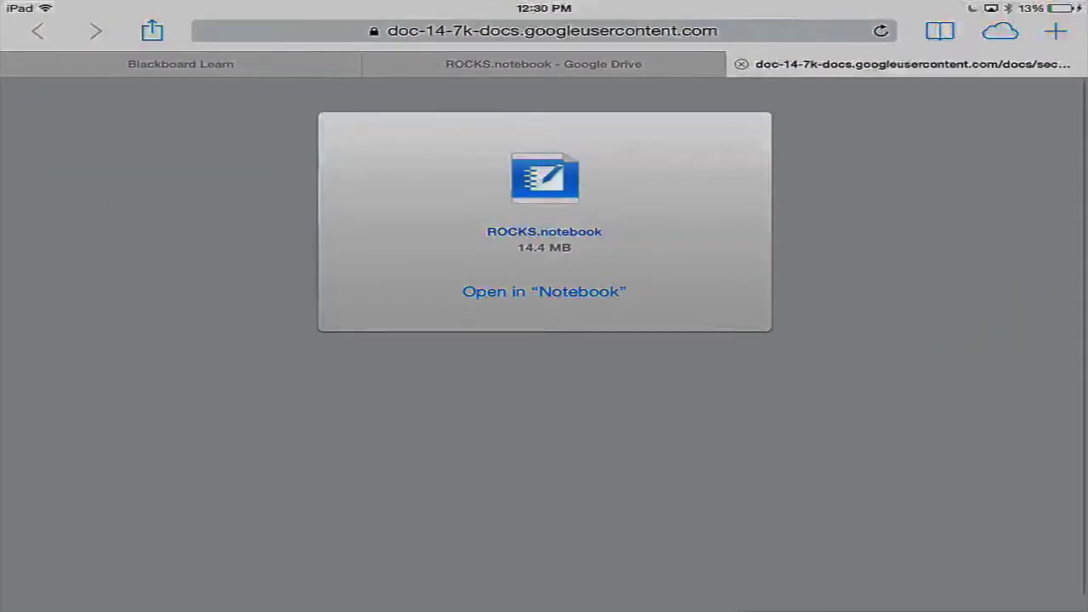
{"action": "left_click", "coordinate": [737, 65]}
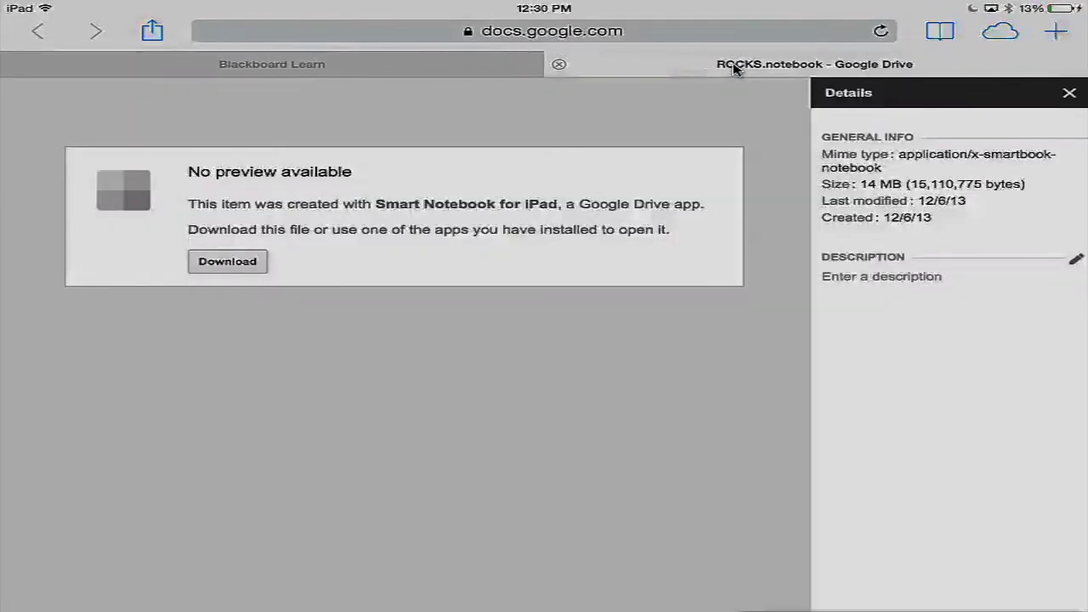
{"action": "left_click", "coordinate": [736, 68]}
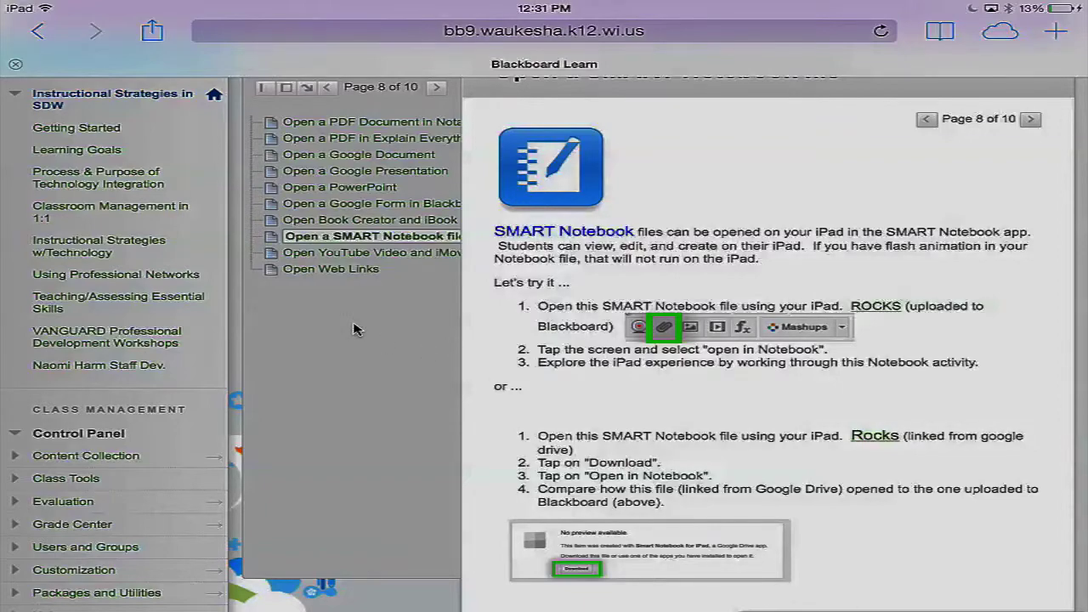
- Go to the "Open YouTube Video and iMovie Trailers" page and open the Rock and Mineral Identification video from its text link
{"action": "scroll", "coordinate": [355, 330], "scroll_direction": "up", "scroll_amount": 5}
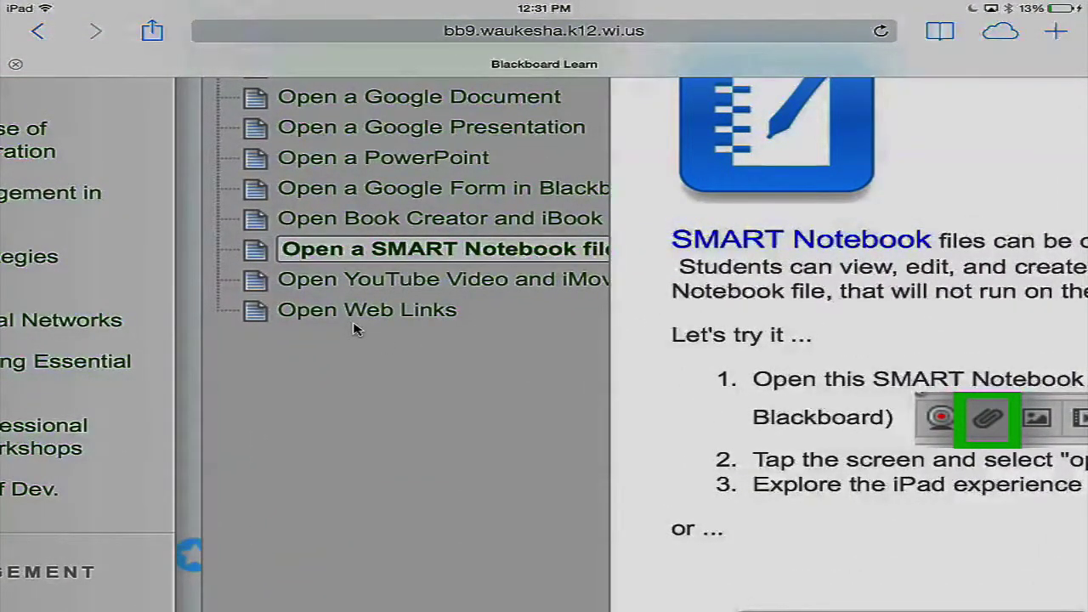
{"action": "scroll", "coordinate": [355, 330], "scroll_direction": "up", "scroll_amount": 4}
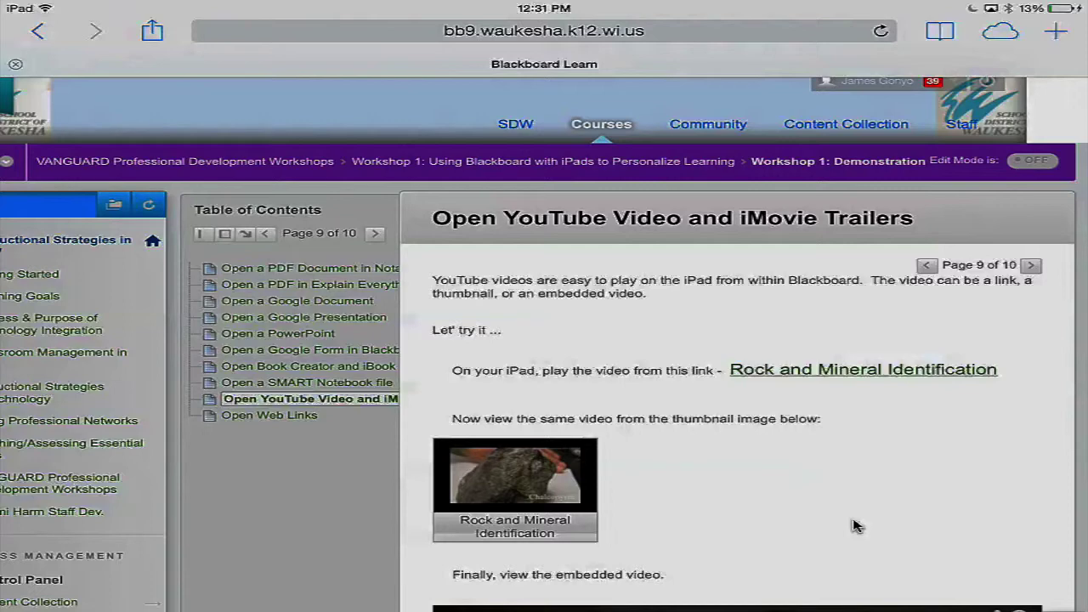
{"action": "left_click", "coordinate": [838, 374]}
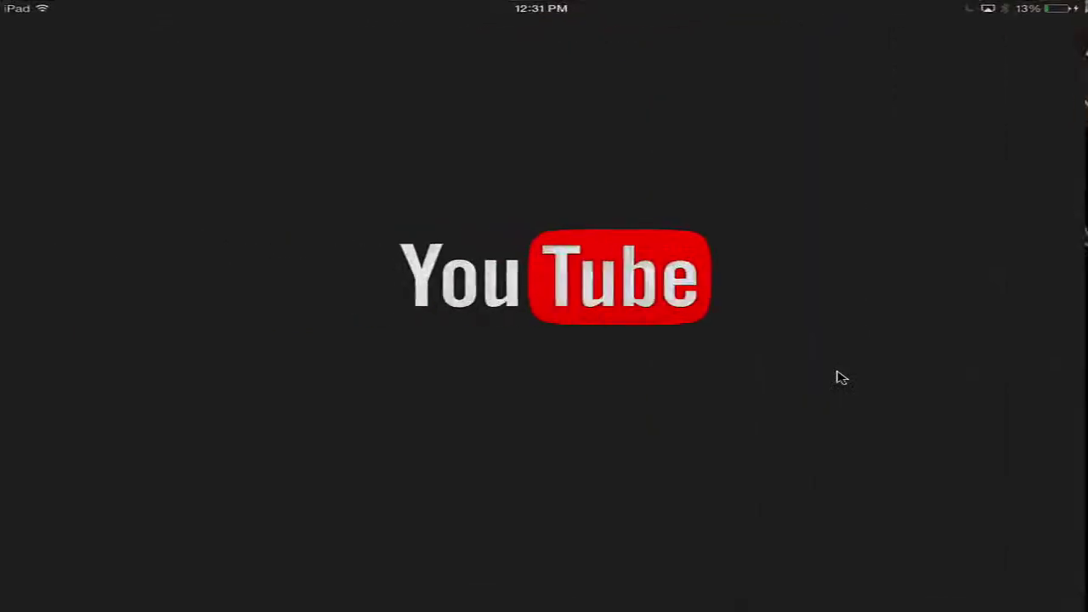